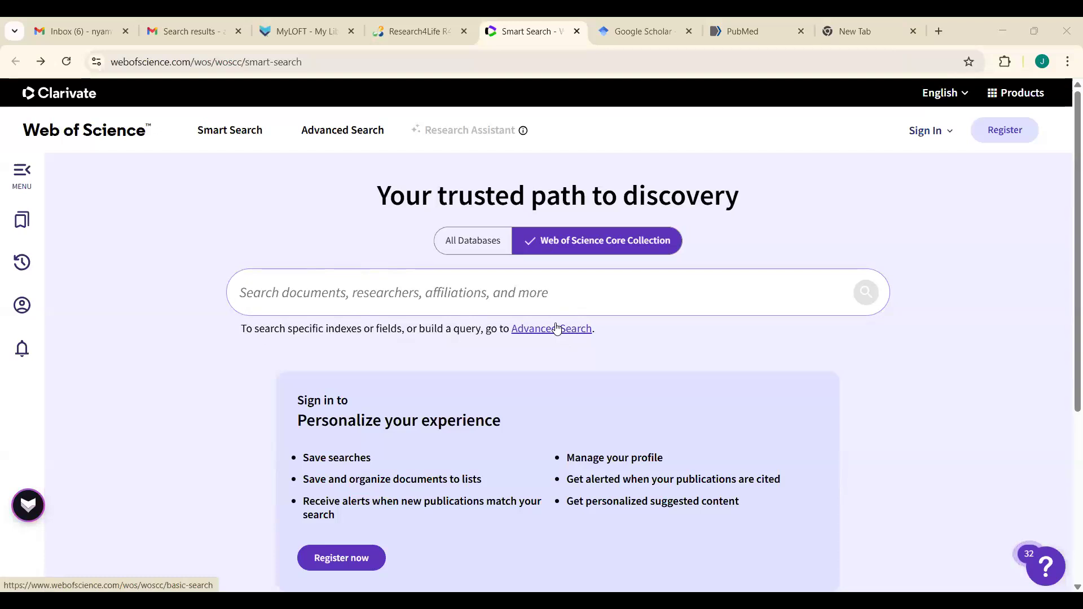
Open the advanced document search form with its topic query ready for entry.
left_click(556, 329)
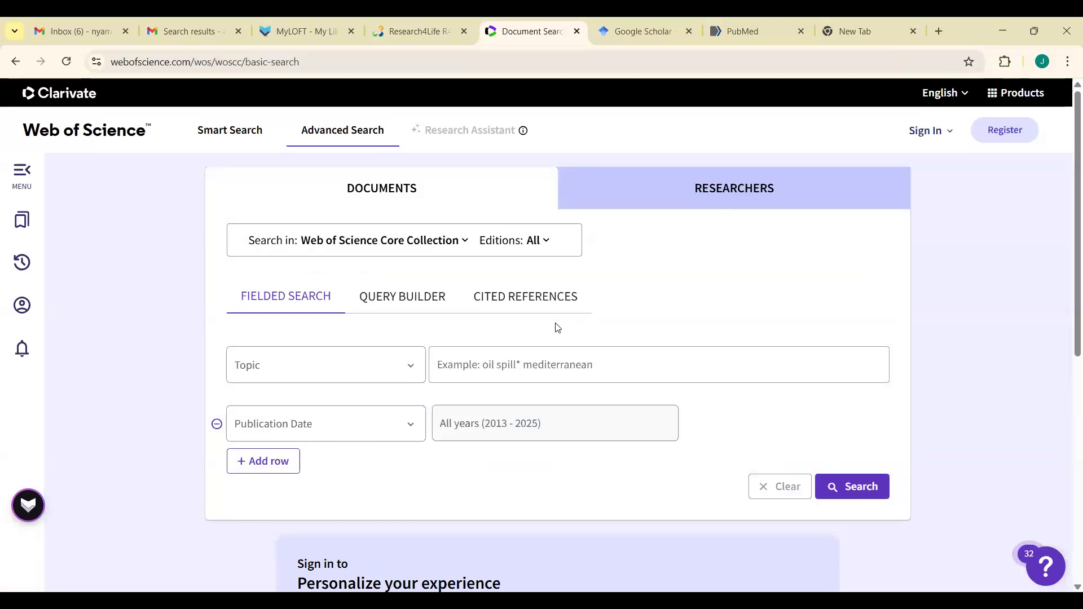
left_click(481, 373)
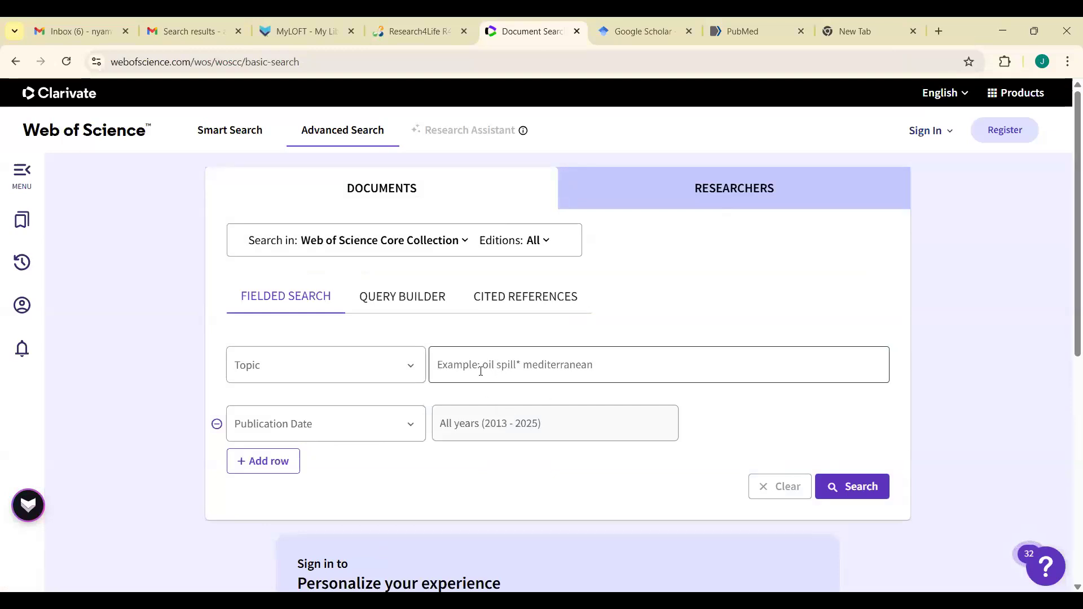
left_click(476, 362)
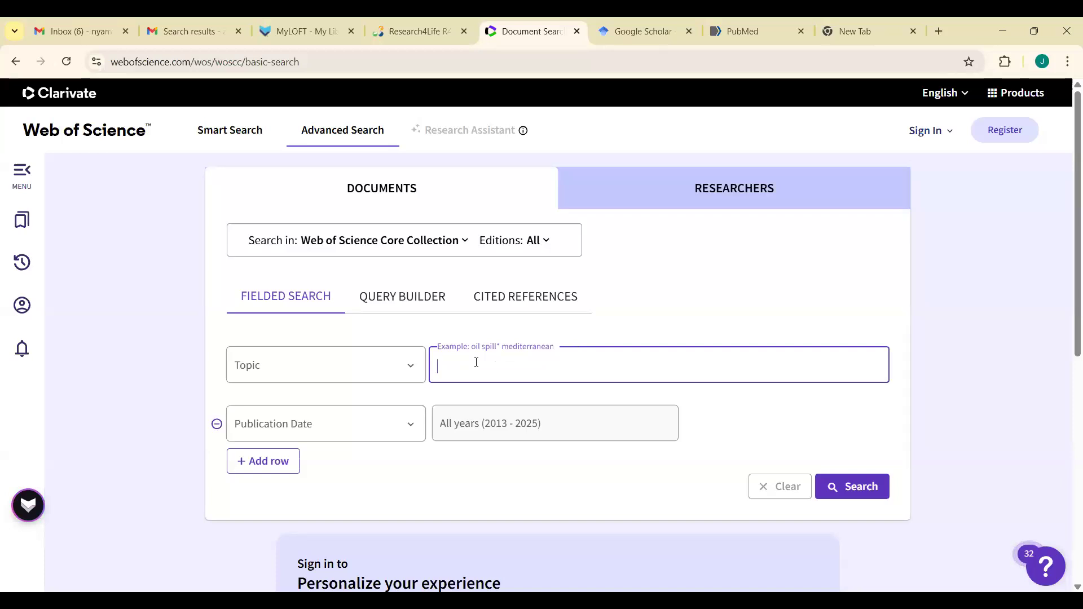
Examine the searchable fields offered for the first search row, from All Fields through Web of Science Categories.
left_click(413, 369)
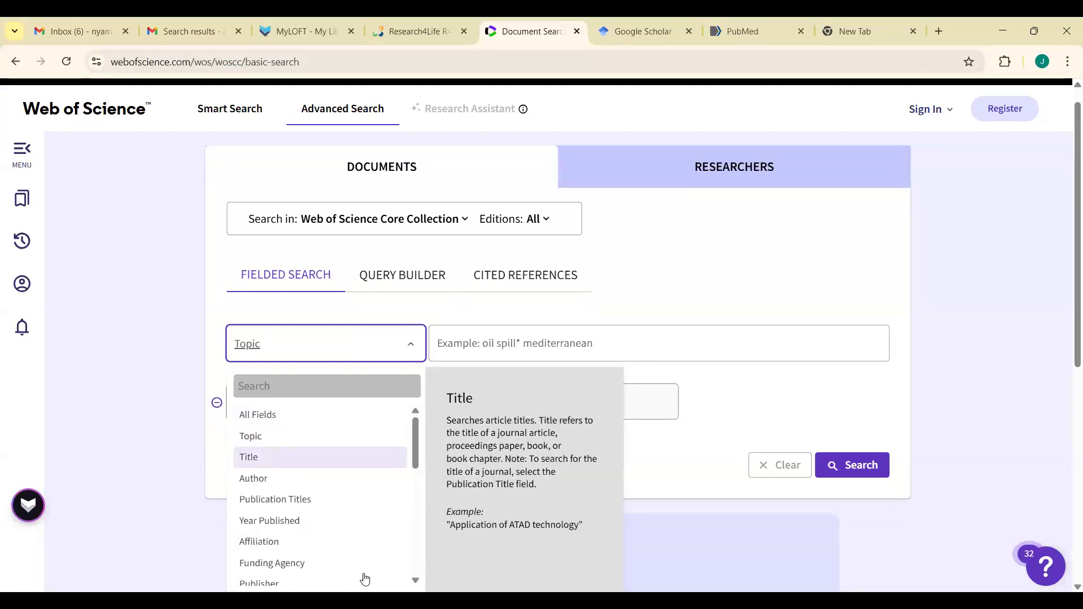
left_click(416, 582)
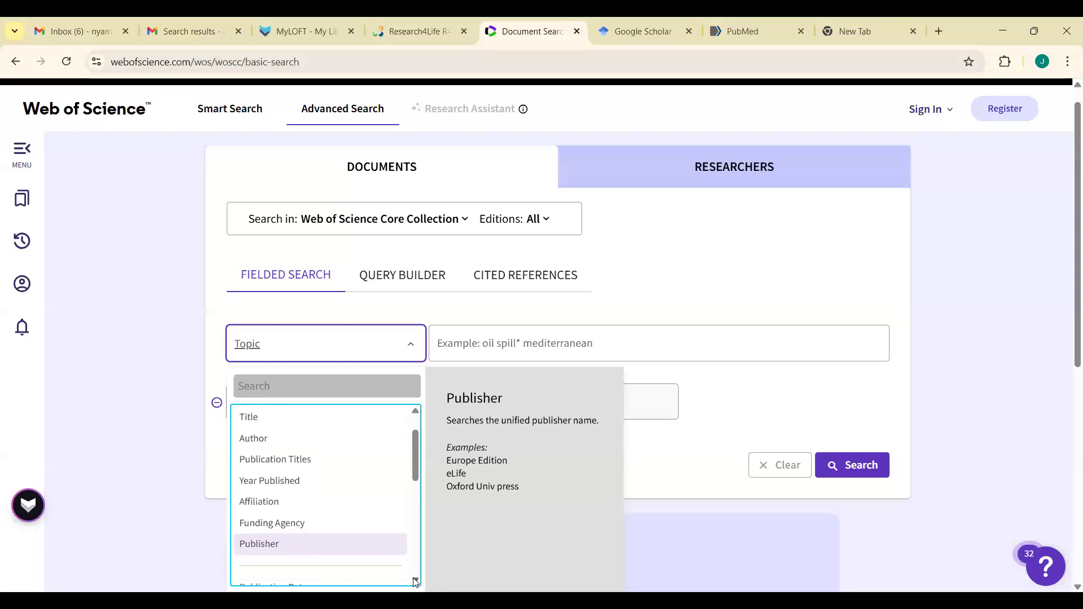
left_click(415, 582)
left_click(416, 582)
left_click(415, 582)
left_click(416, 582)
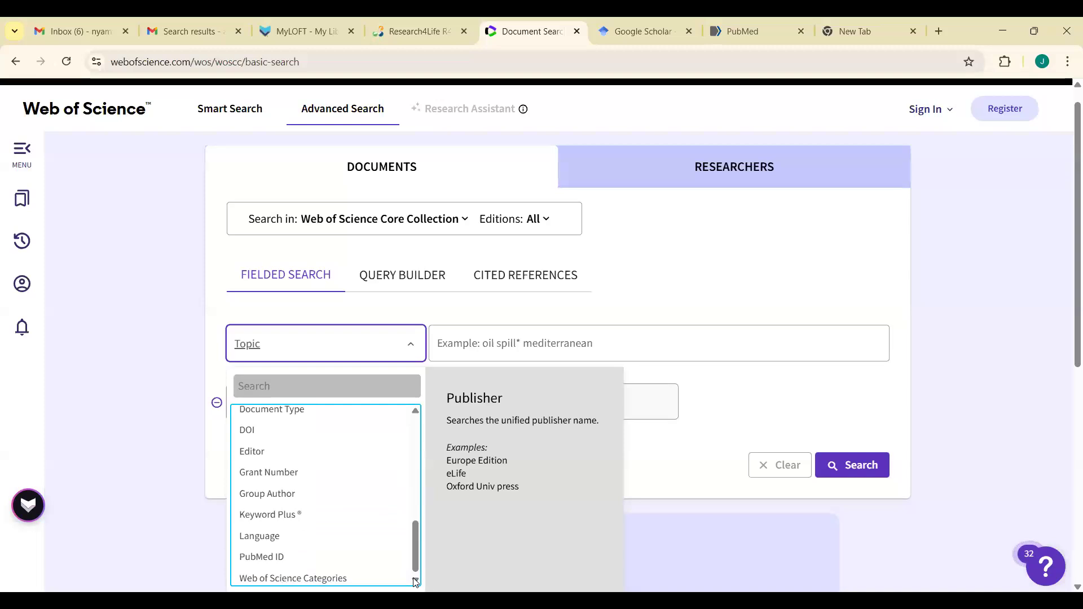
left_click(415, 582)
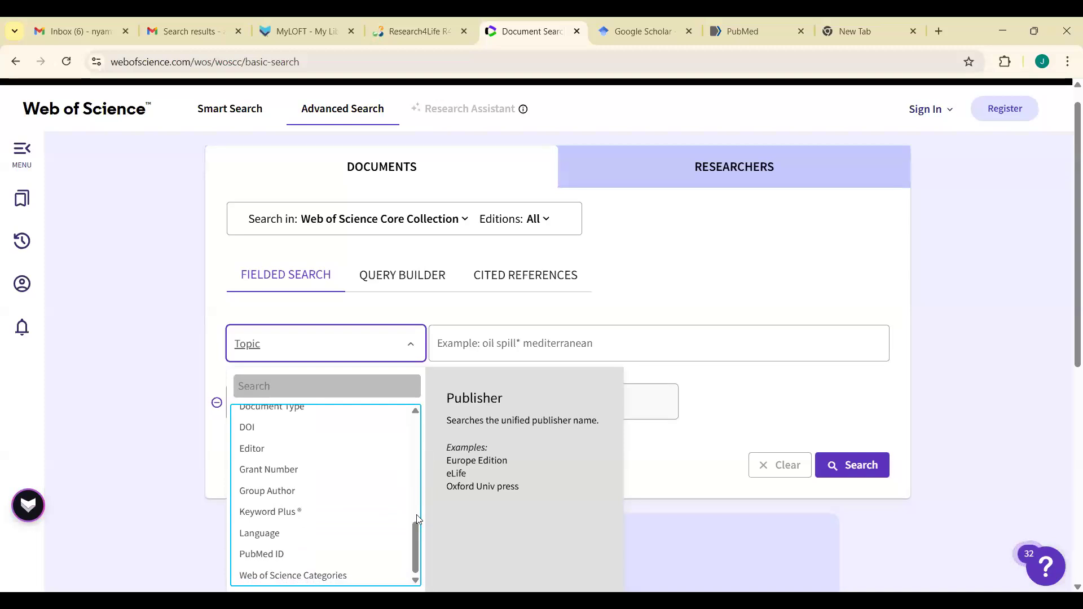
left_click(415, 417)
left_click(416, 417)
left_click(415, 417)
left_click(416, 417)
left_click(416, 417)
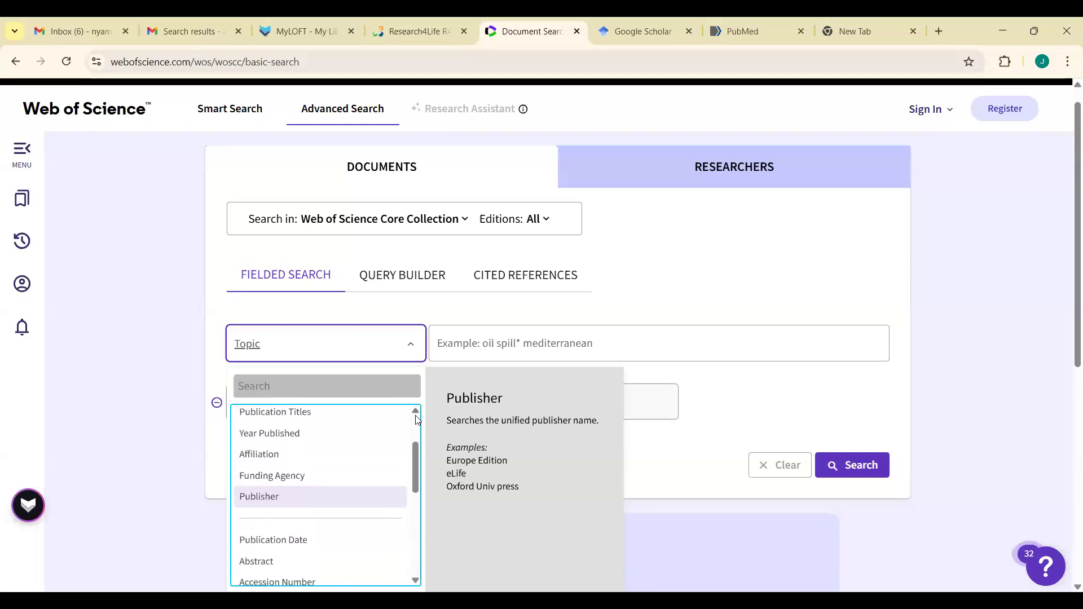
left_click(416, 416)
left_click(416, 417)
left_click(416, 417)
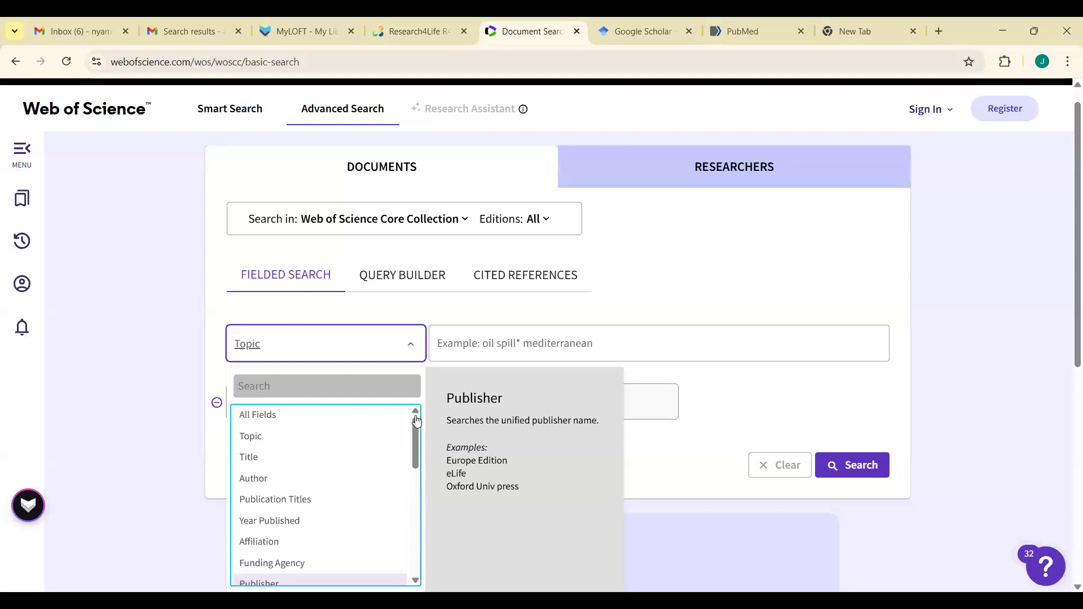
Keep Topic as the search field and search the Core Collection for "cancer".
left_click(250, 440)
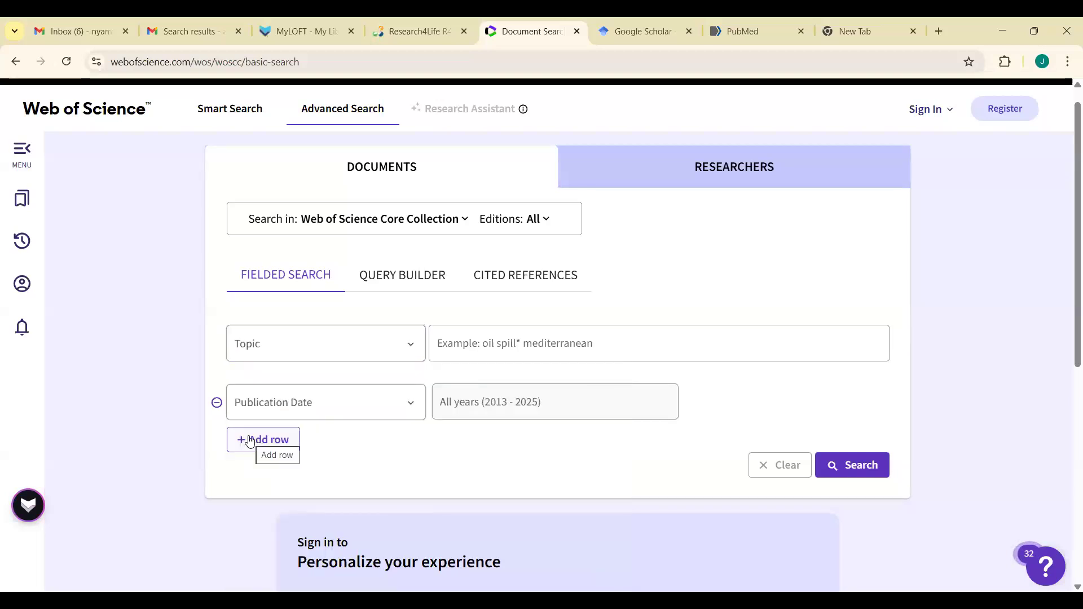
left_click(471, 347)
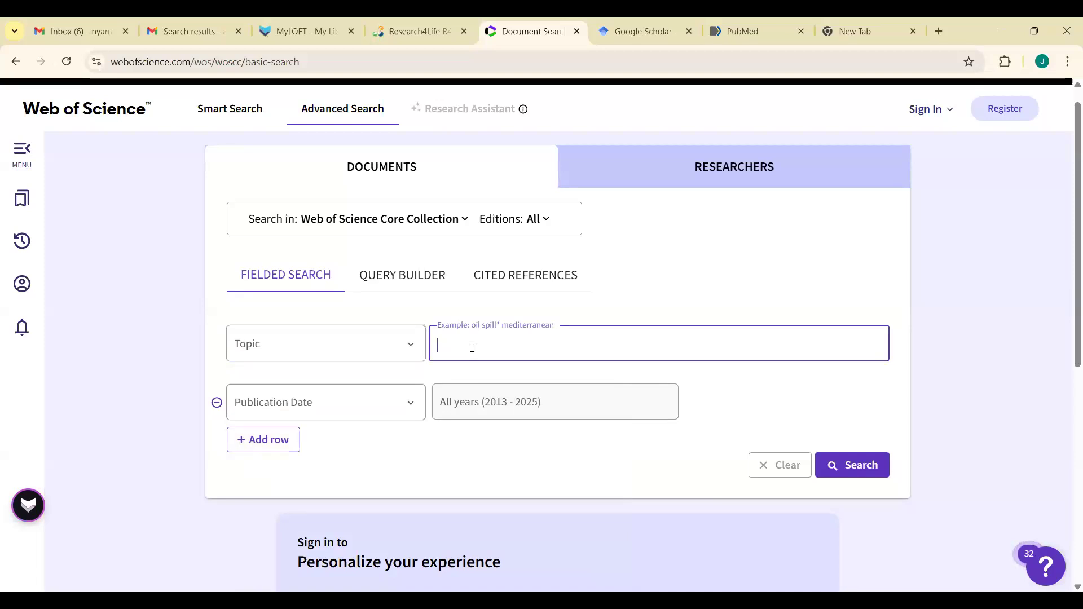
type("cancer")
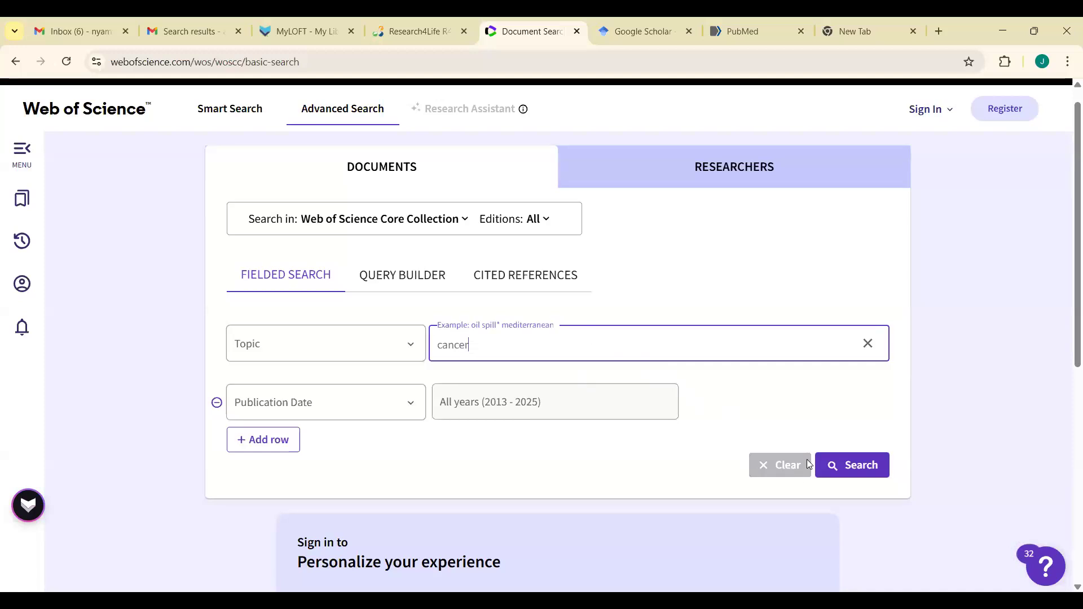
left_click(865, 475)
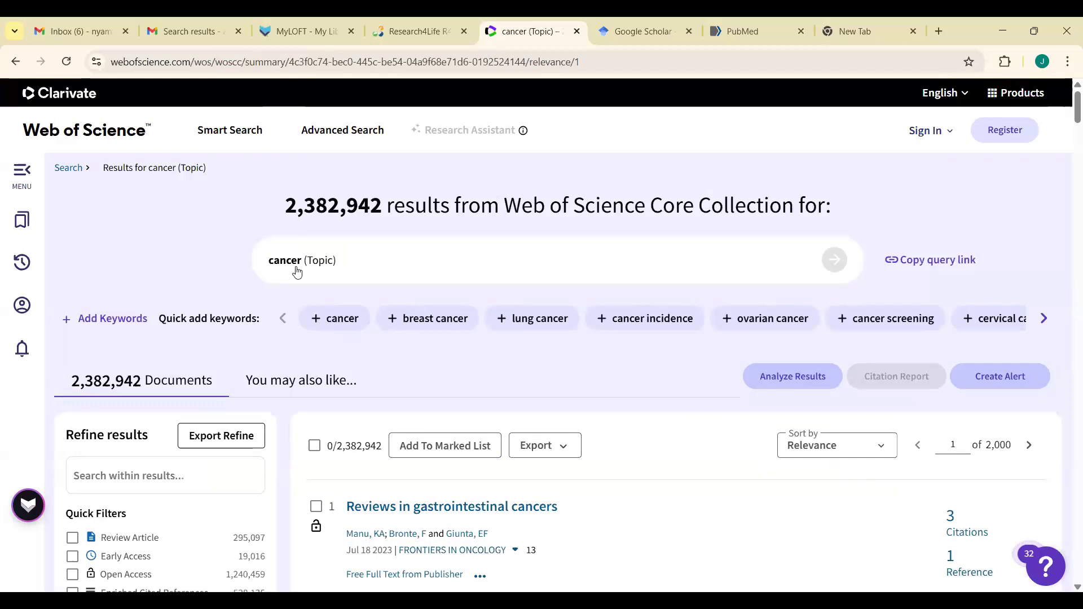
Return to the advanced search, extend the topic query to "cancer OR Tumor OR Neoplasm" and run it.
left_click(325, 137)
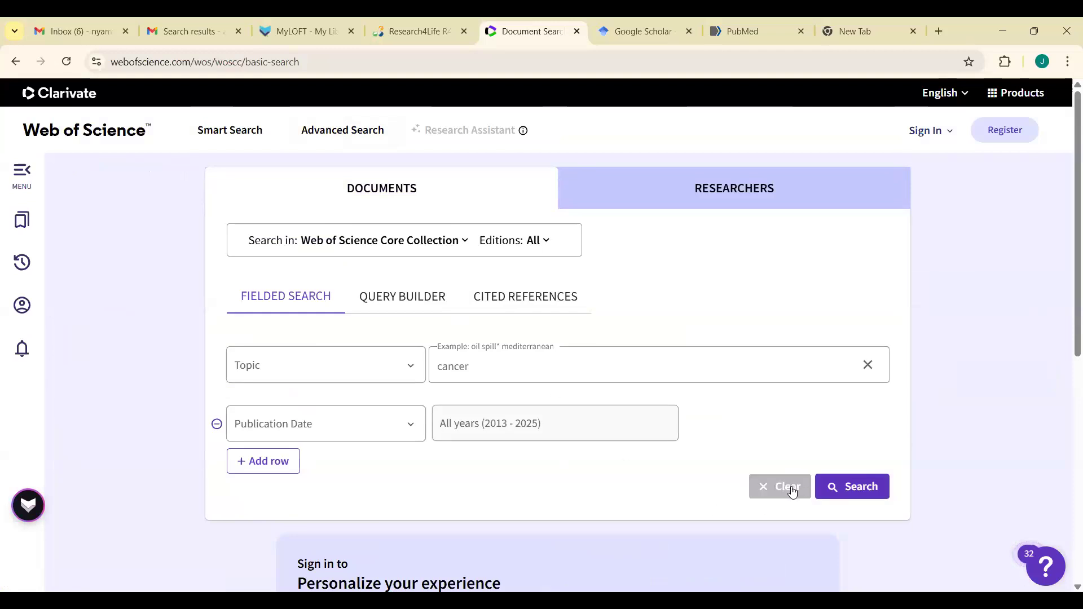
left_click(487, 370)
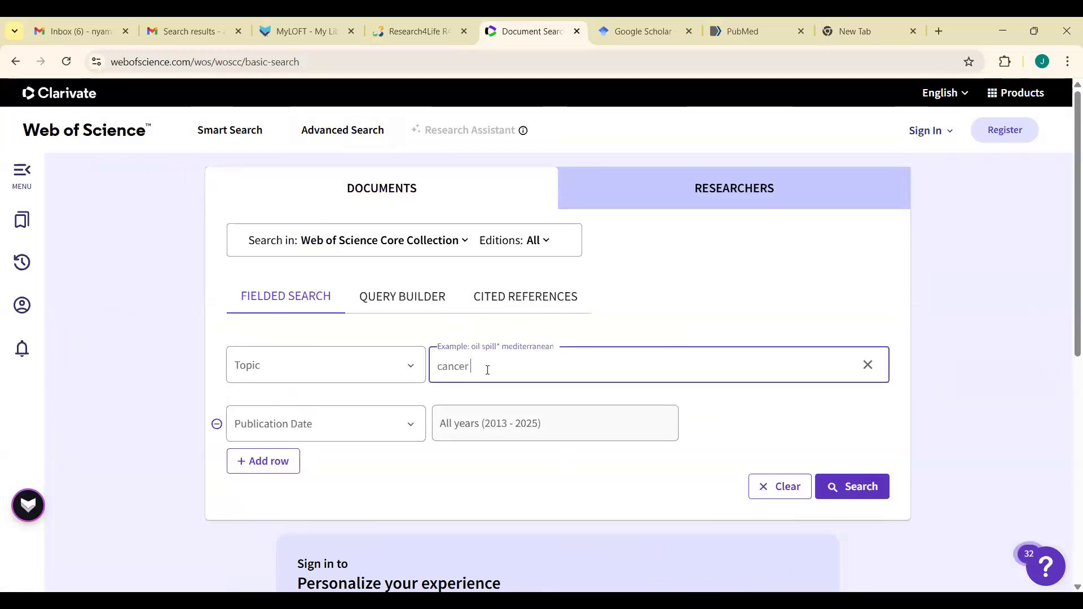
type("OR")
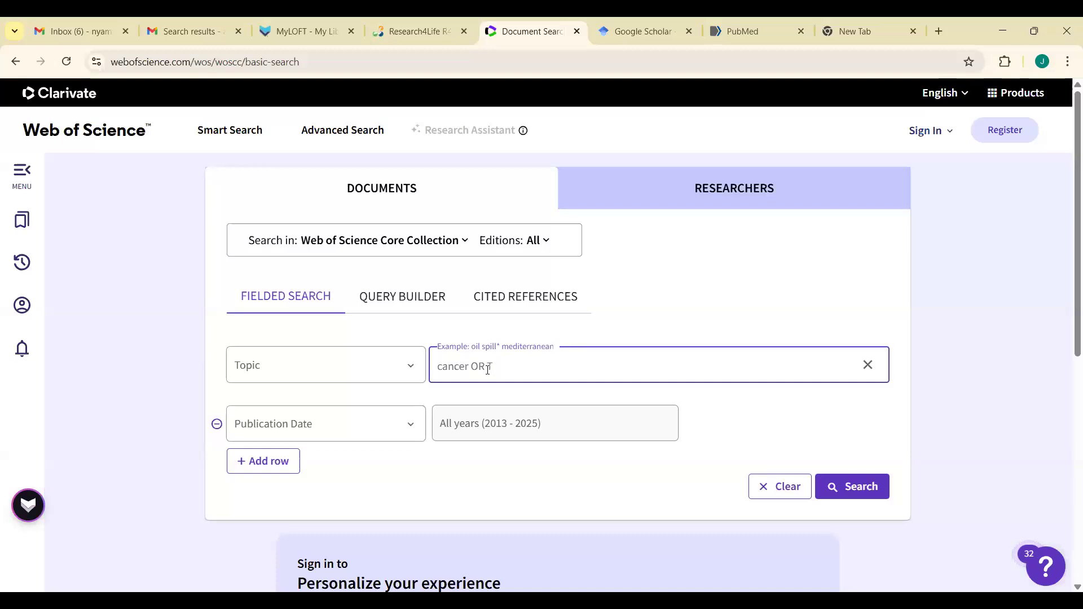
type(" TOMUR")
key("BackSpace")
key("ctrl+BackSpace")
type("Tumo")
type("r ")
type("or")
key("BackSpace")
type("OR Neoplasm")
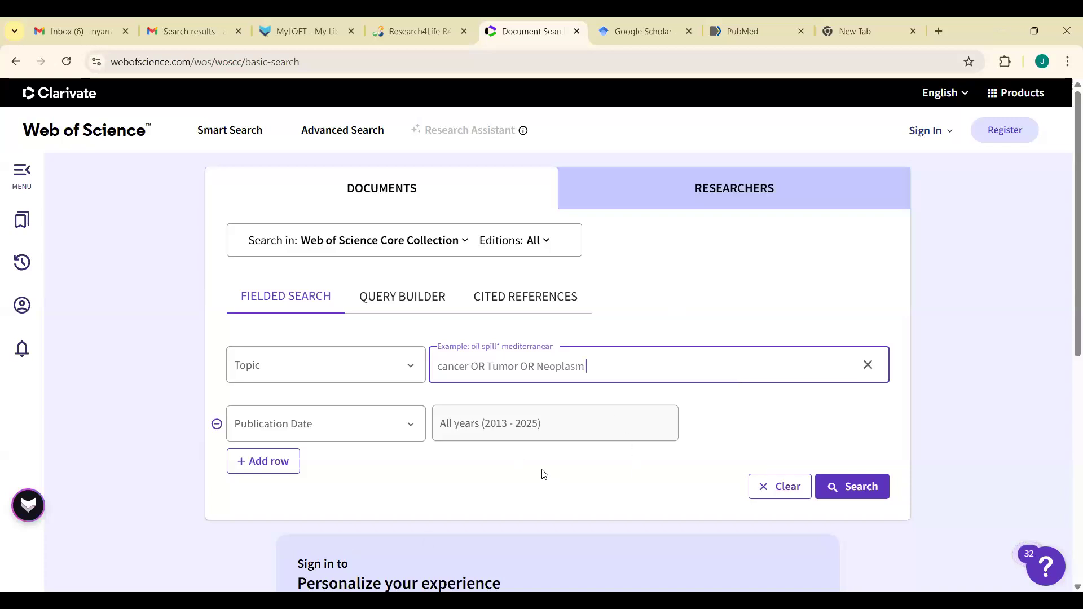
left_click(864, 495)
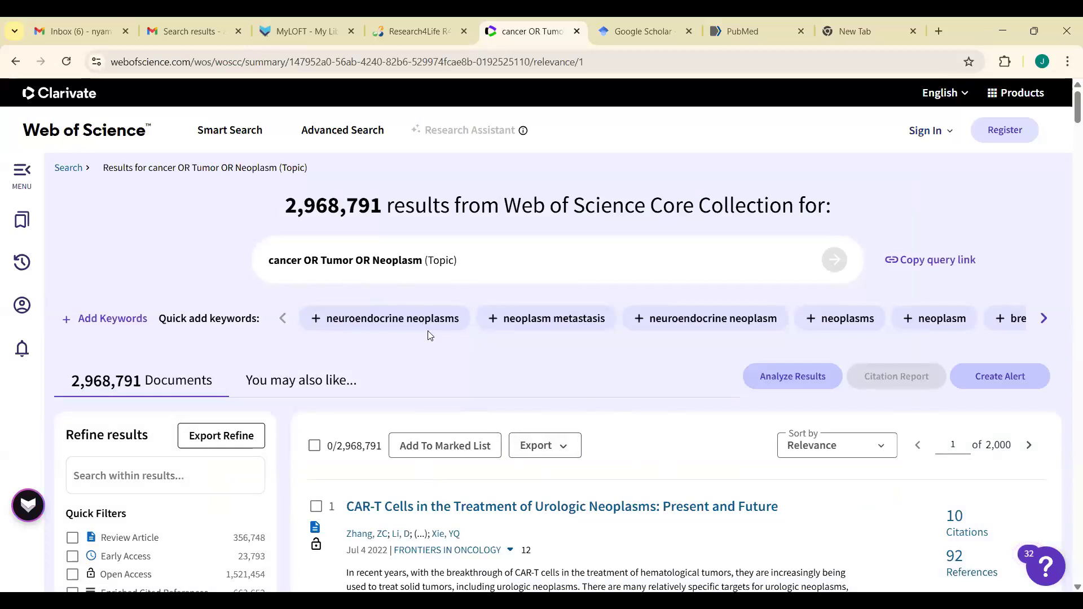
Return to the advanced search and replace the form's contents with the topic query "children OR preschool OR Infants".
left_click(338, 131)
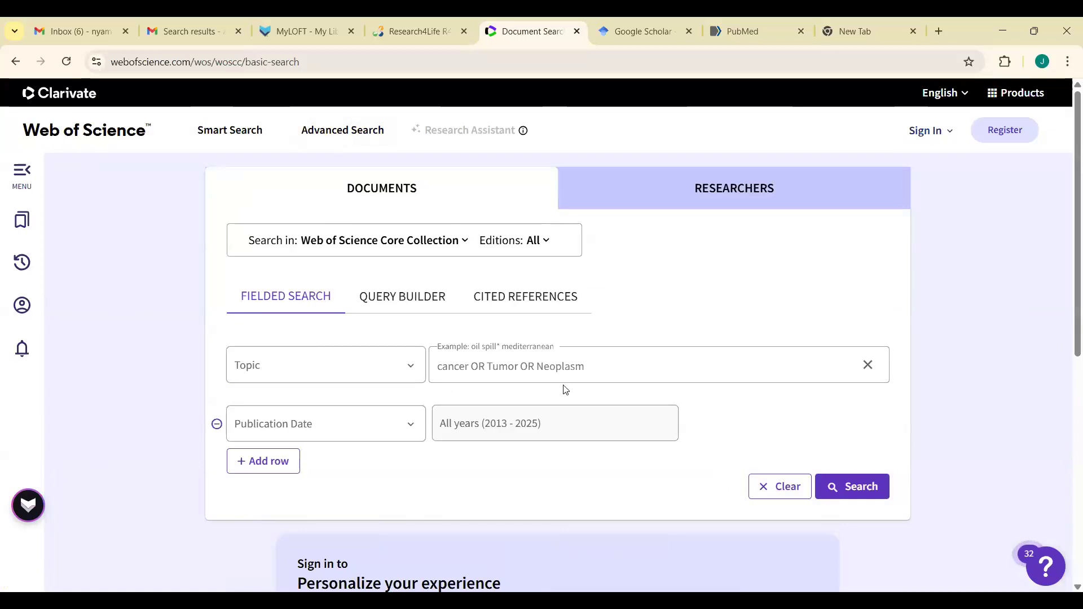
left_click(796, 499)
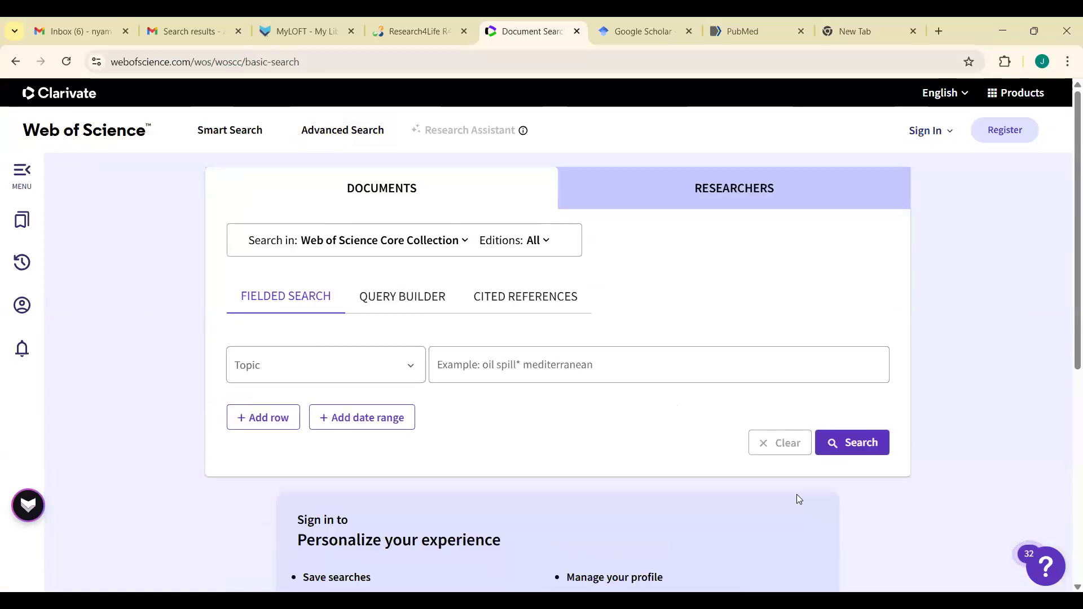
left_click(540, 364)
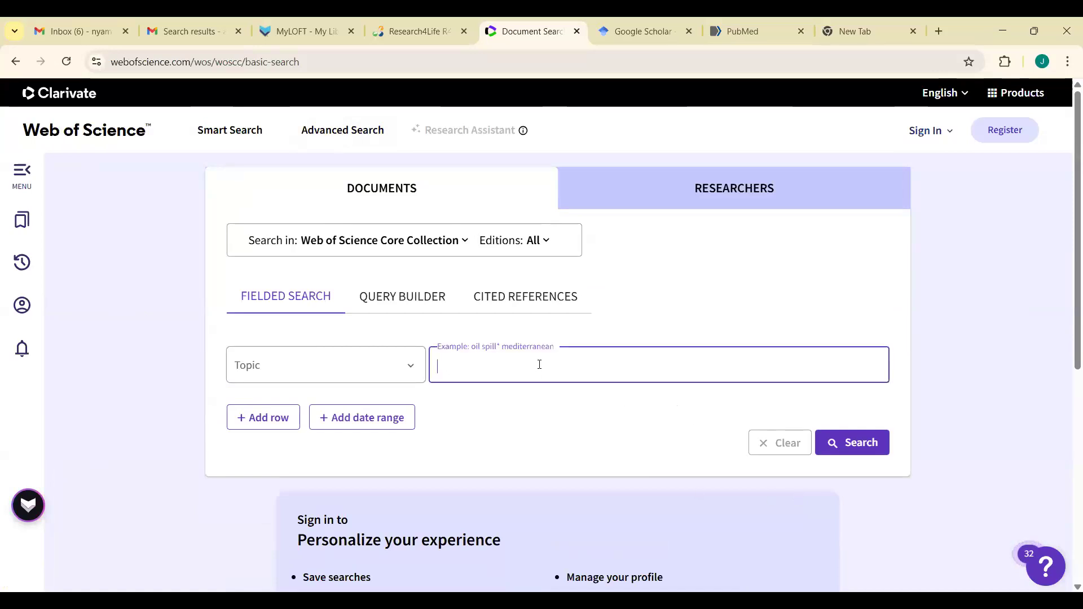
type("c")
key("BackSpace")
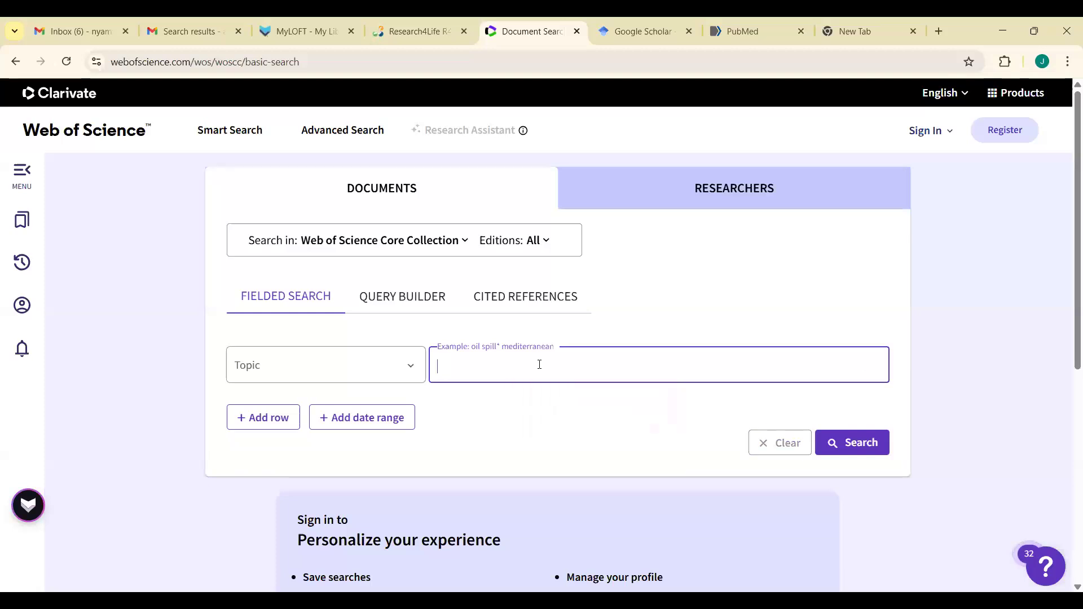
type("children")
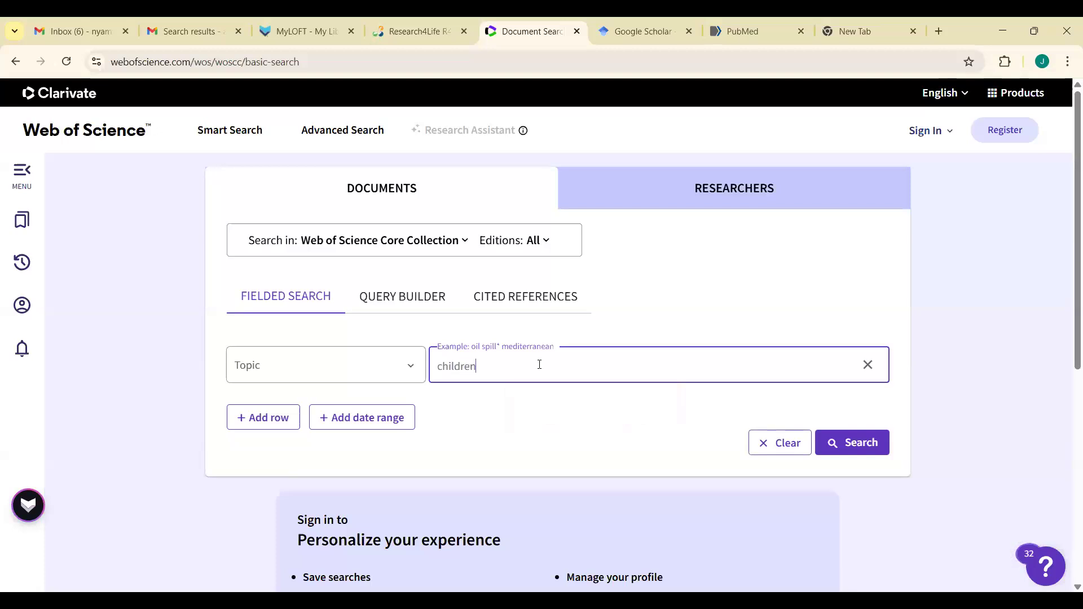
type(" OR preschool OR")
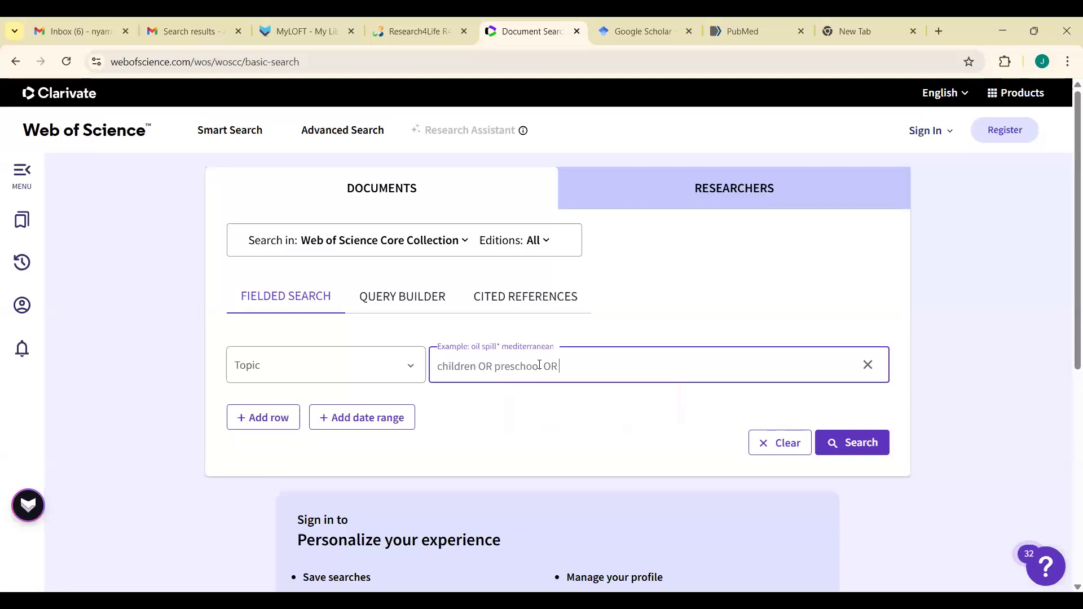
type(" Infats")
right_click(570, 366)
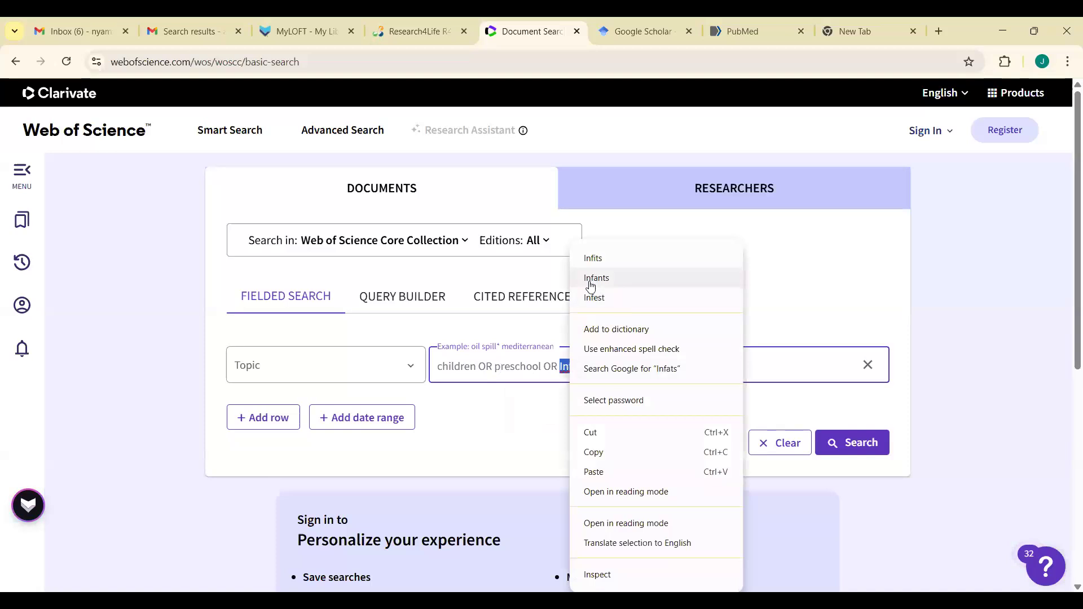
left_click(596, 279)
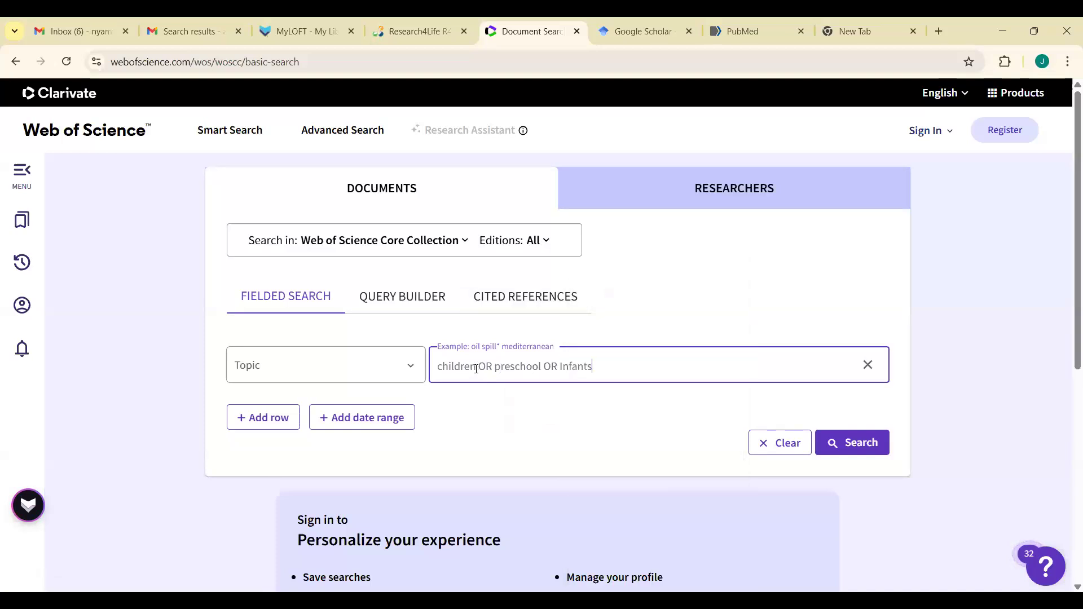
Truncate "children" to "child*" in the topic query and run the search.
key("BackSpace")
key("BackSpace")
key("BackSpace")
type("*")
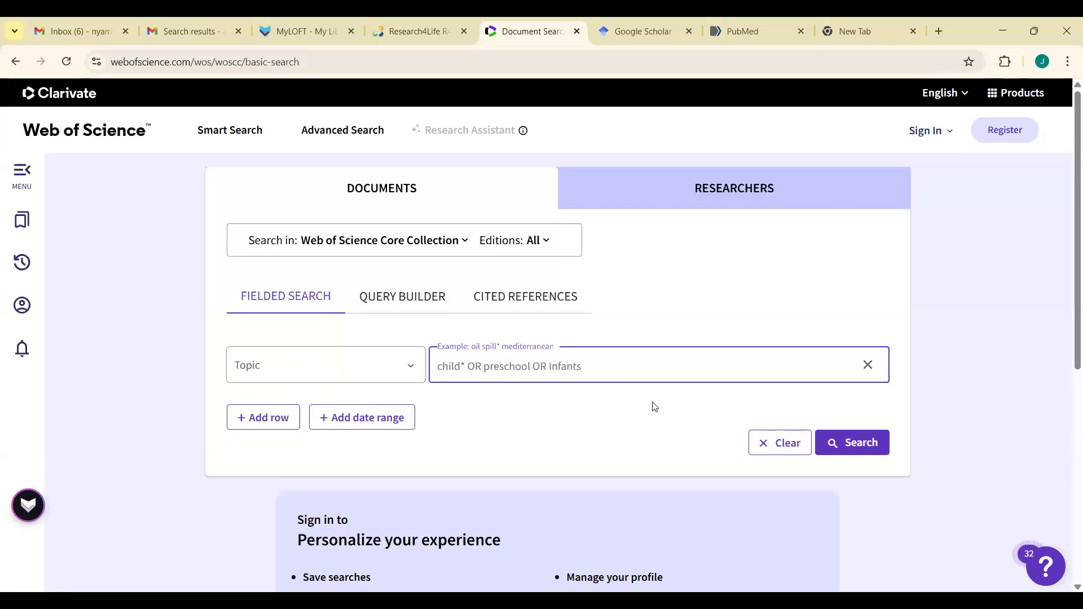
left_click(851, 448)
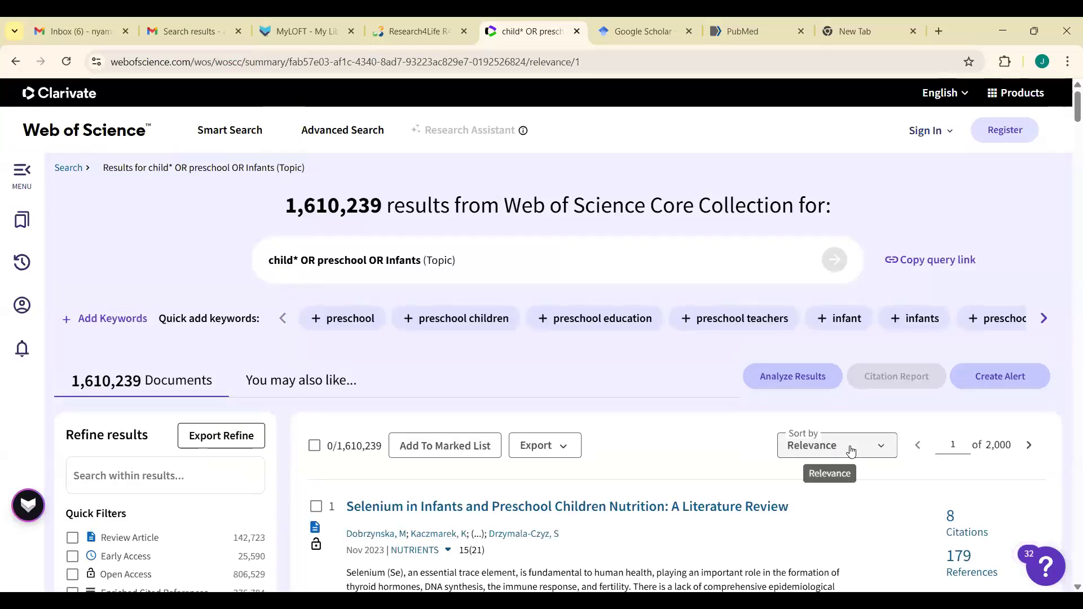
Return to the advanced search form and clear the child-related topic query.
left_click(335, 131)
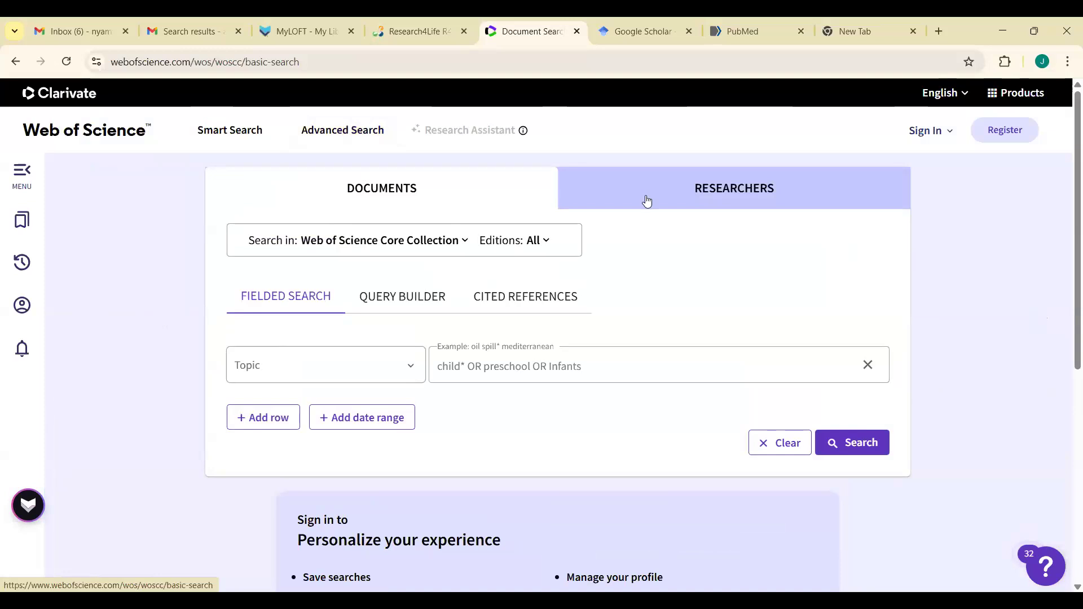
scroll(542, 335, "down", 3)
scroll(1068, 551, "down", 4)
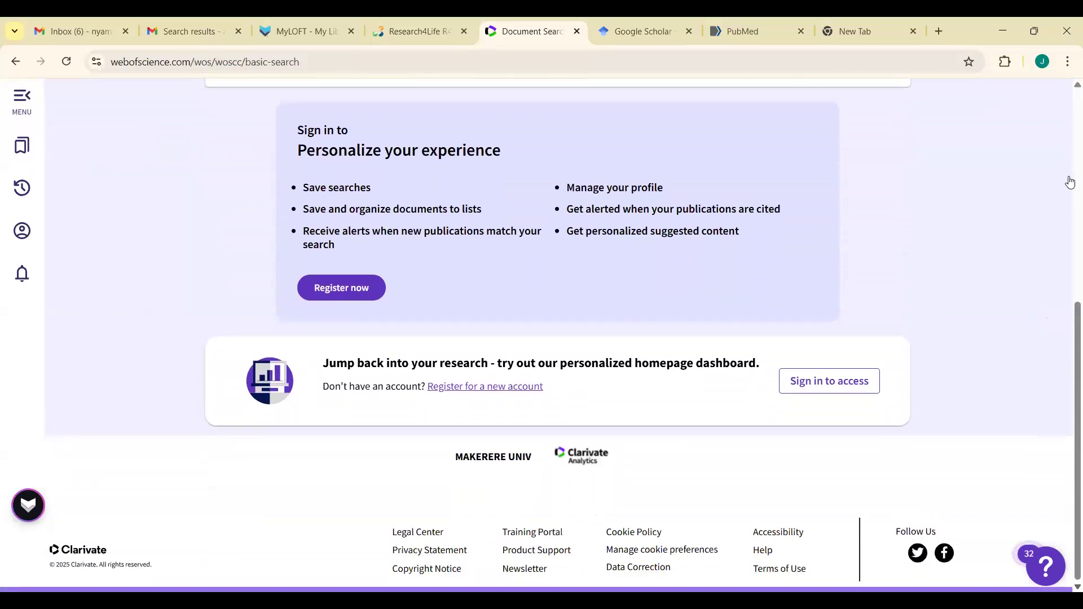
scroll(379, 317, "up", 7)
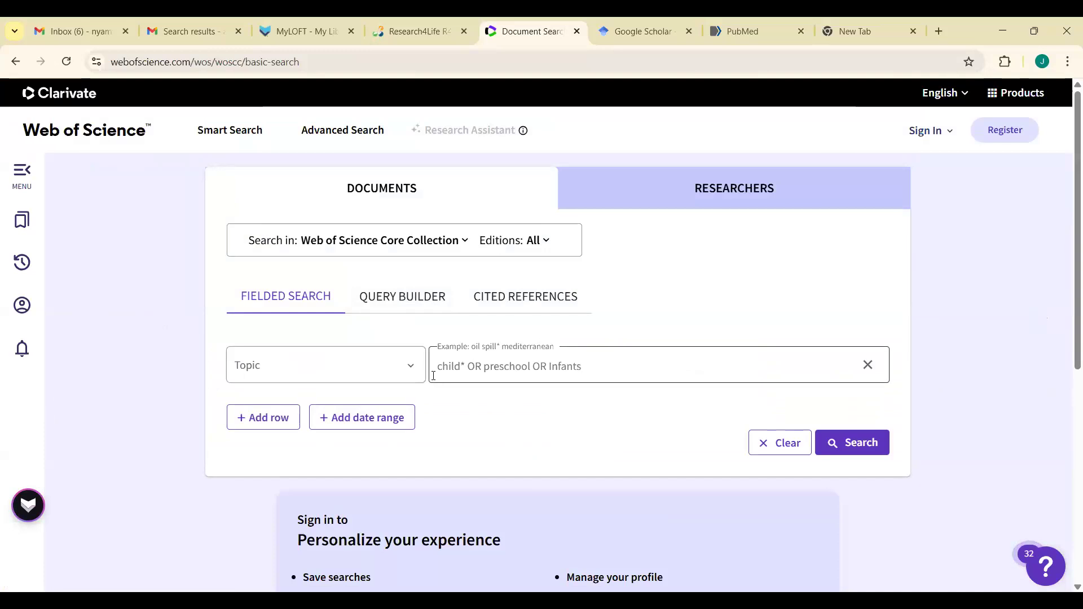
left_click(597, 364)
left_click(780, 450)
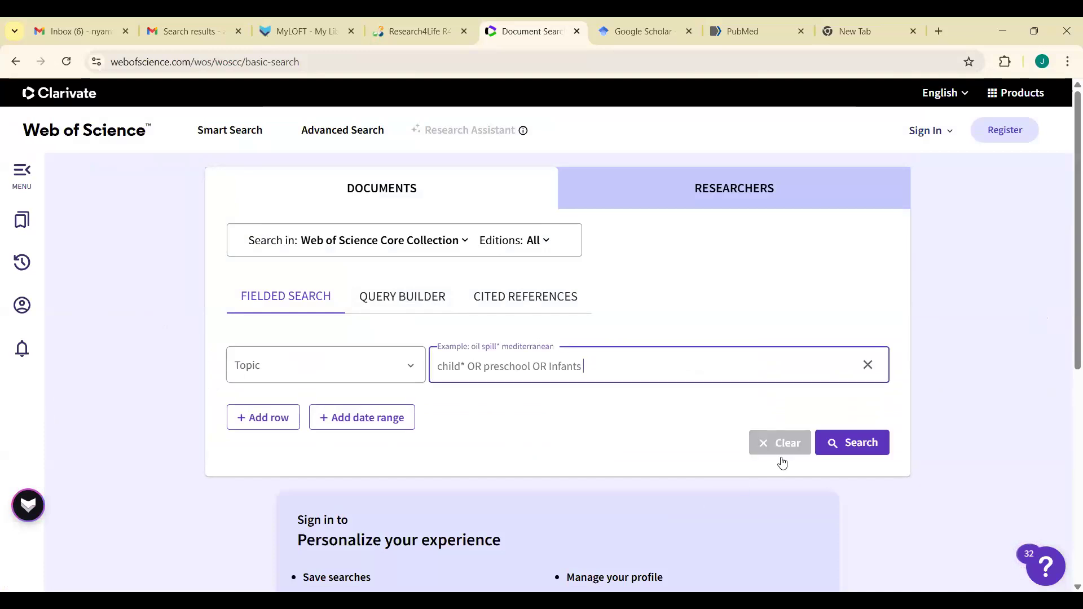
Begin a new topic query with "Africa OR Uganda" in the empty search field.
left_click(522, 371)
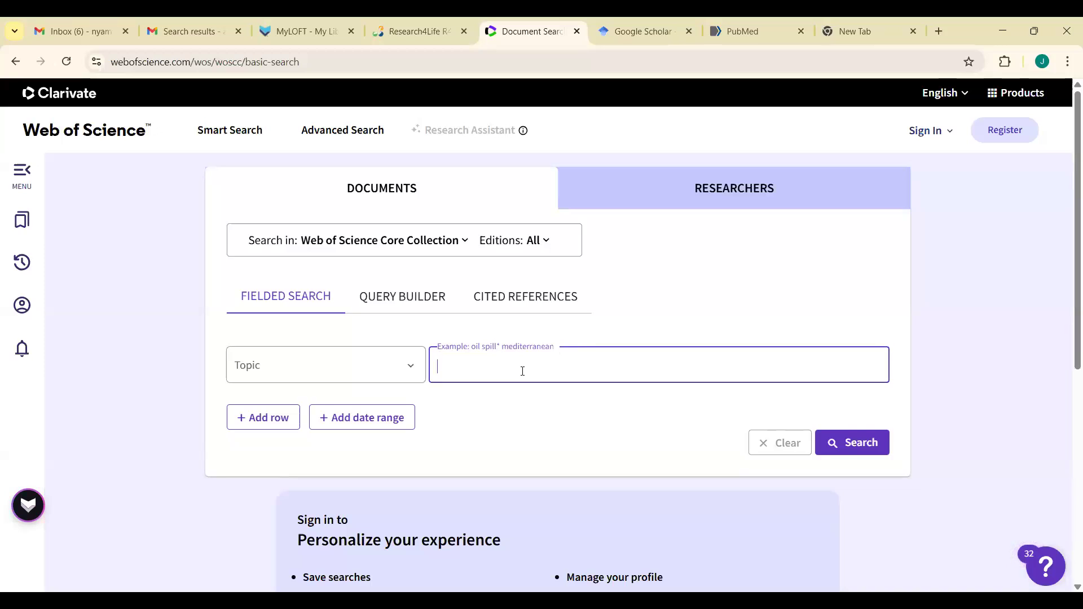
type("a")
key("BackSpace")
type("Afri")
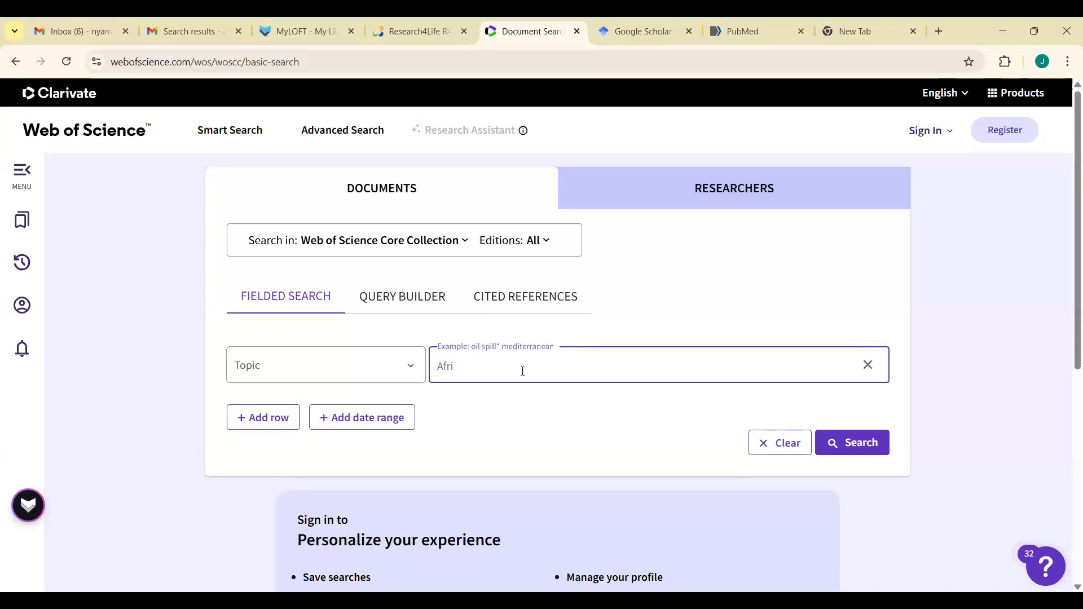
type("ca")
type("an")
key("BackSpace")
key("BackSpace")
type("OR Ugnda")
type("a")
Extend the topic query to "Africa OR Uganda OR Kenya OR Nigeria", run the search and skim the results.
left_click(522, 371)
type("or")
key("BackSpace")
key("BackSpace")
type("Kenya OR Nigeria")
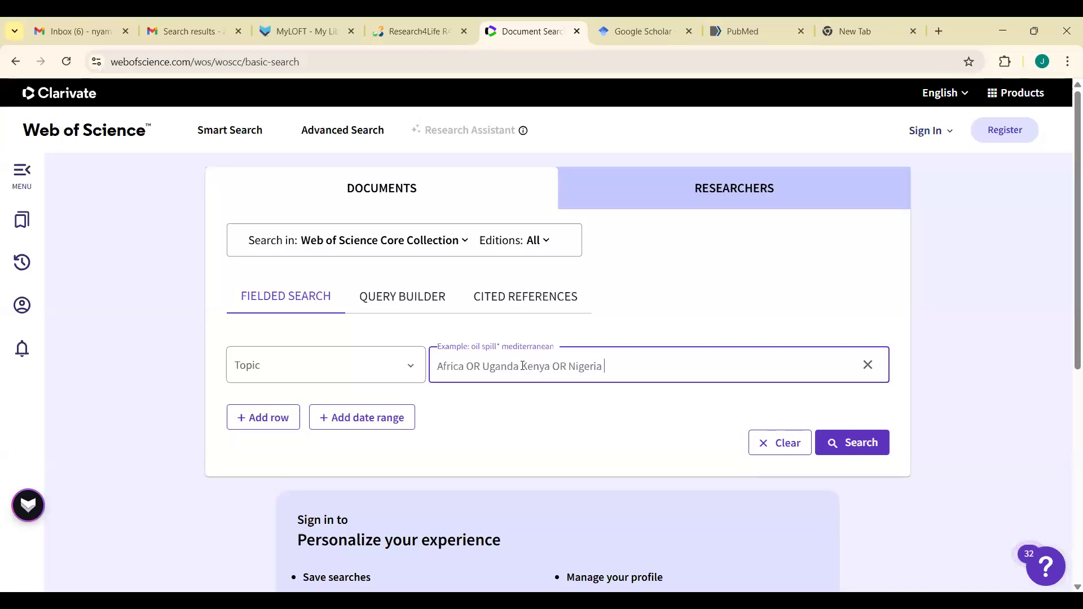
left_click(523, 365)
type("OR")
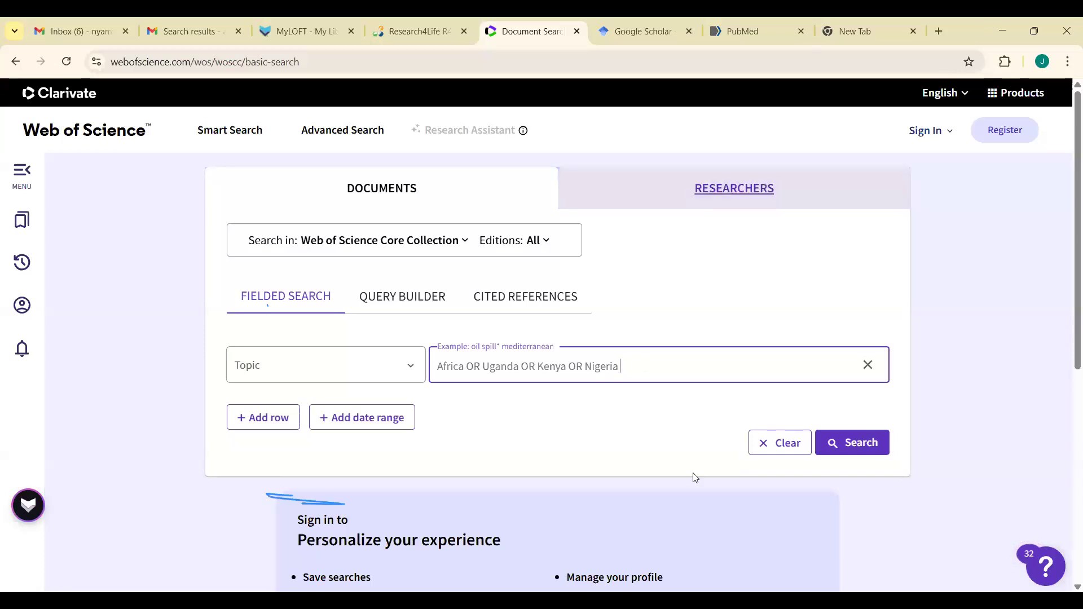
left_click(861, 443)
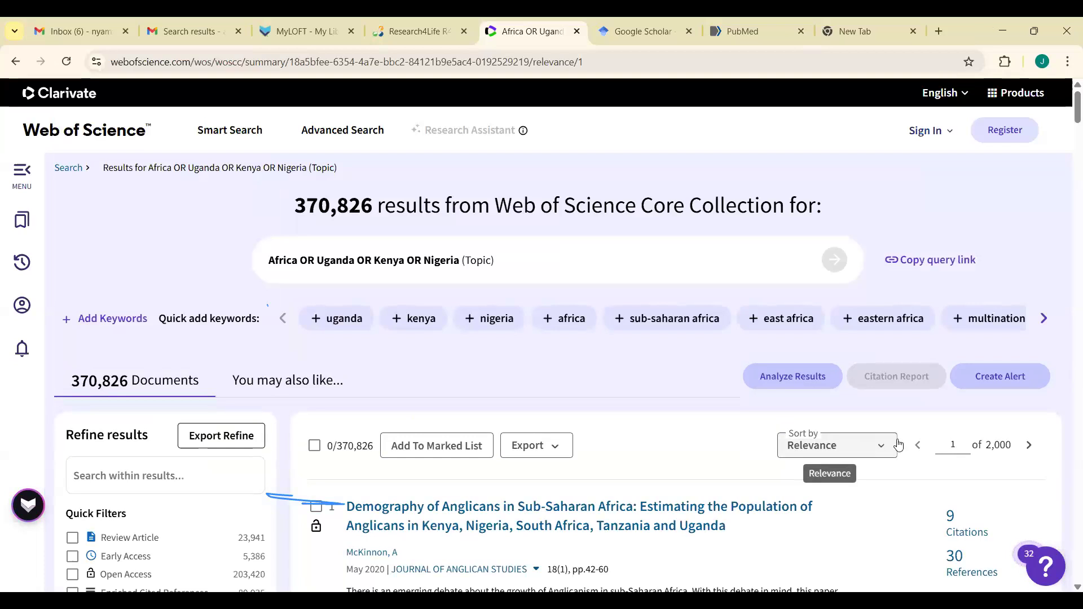
scroll(1066, 588, "down", 5)
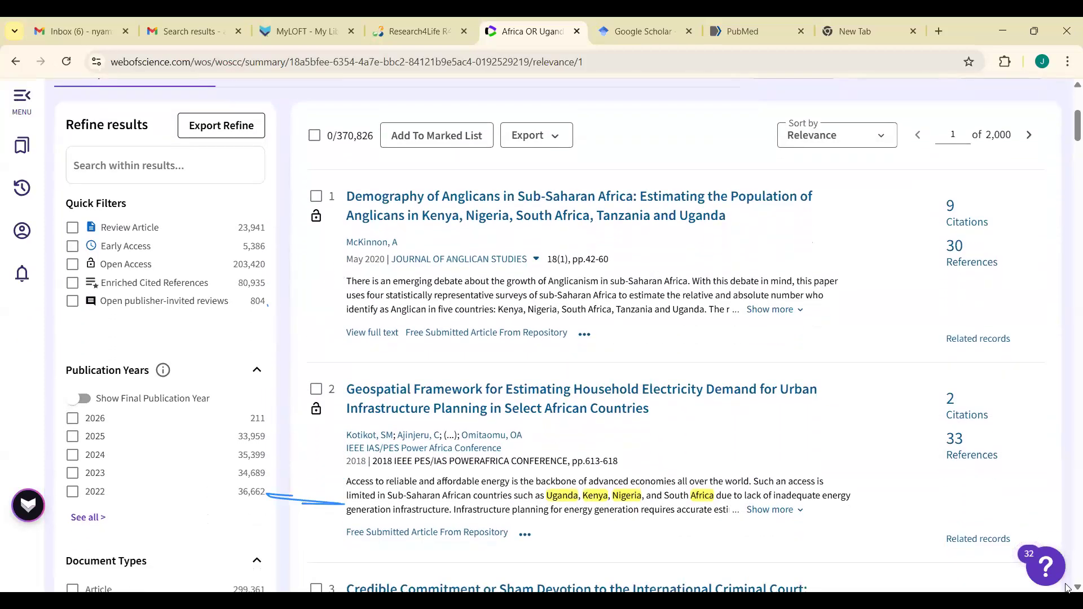
scroll(573, 361, "up", 5)
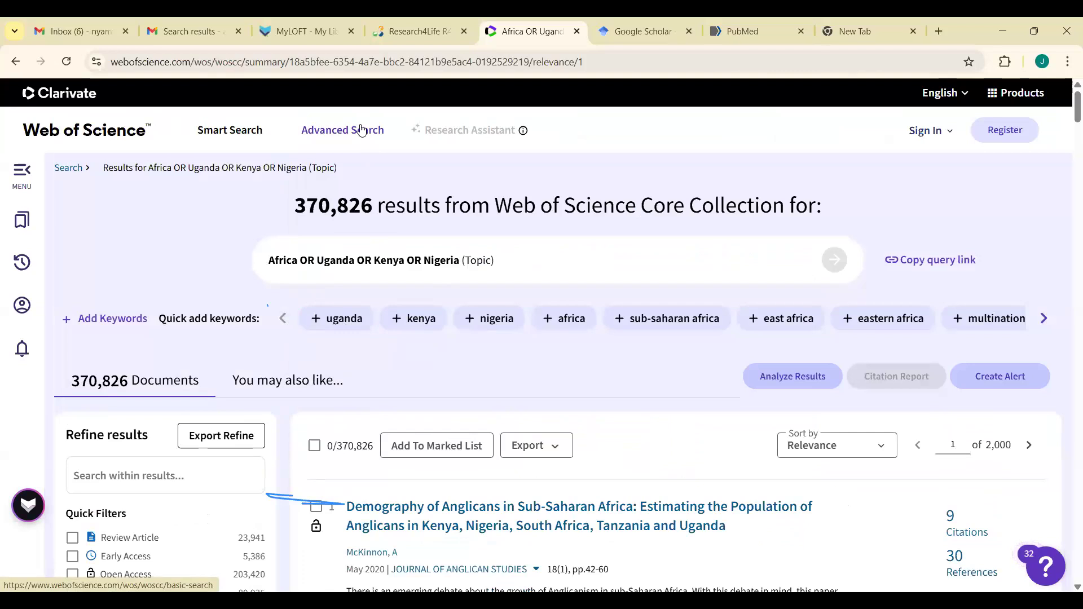
Return to the advanced search and open the query builder's list of session queries.
left_click(362, 130)
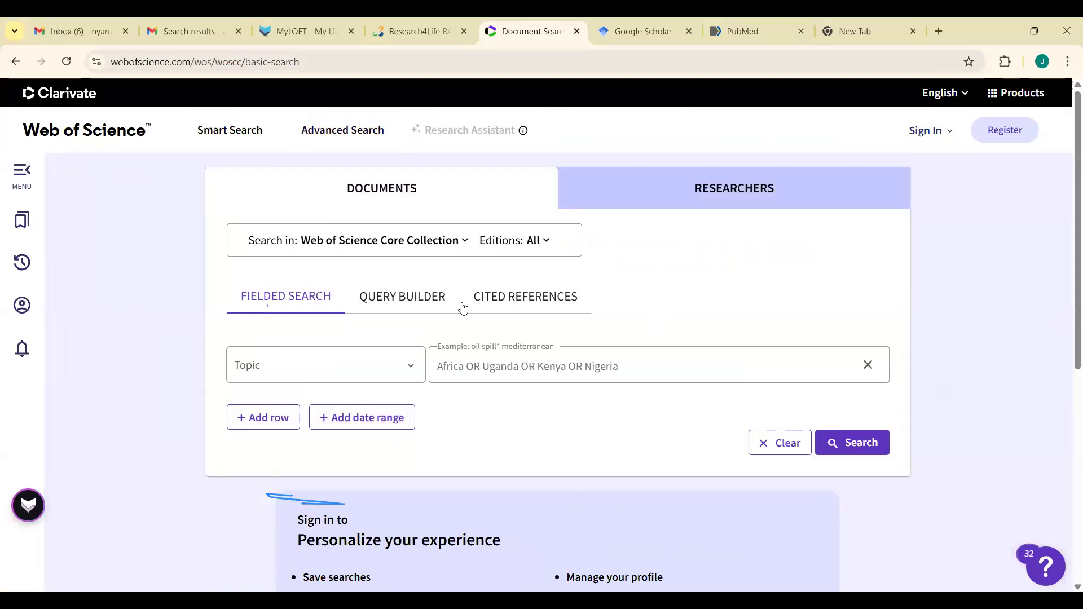
left_click(391, 301)
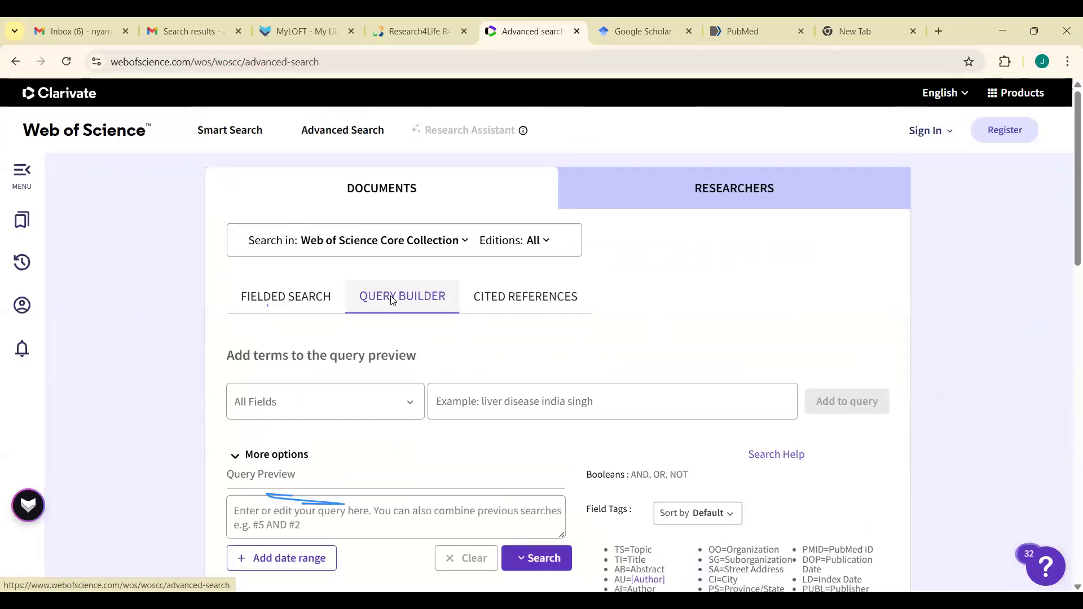
scroll(1066, 590, "down", 2)
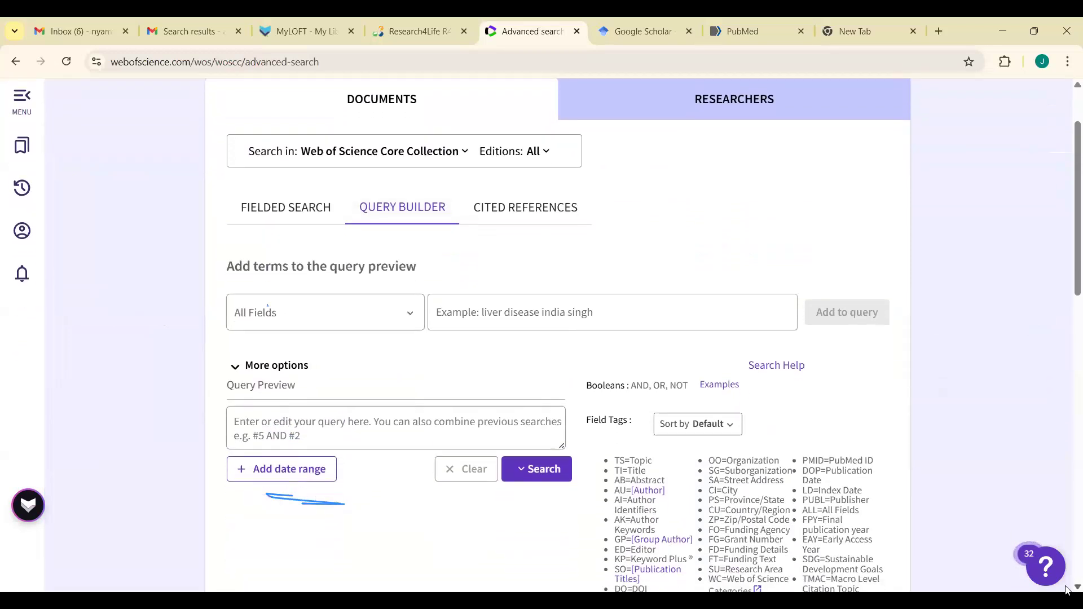
scroll(1066, 590, "down", 6)
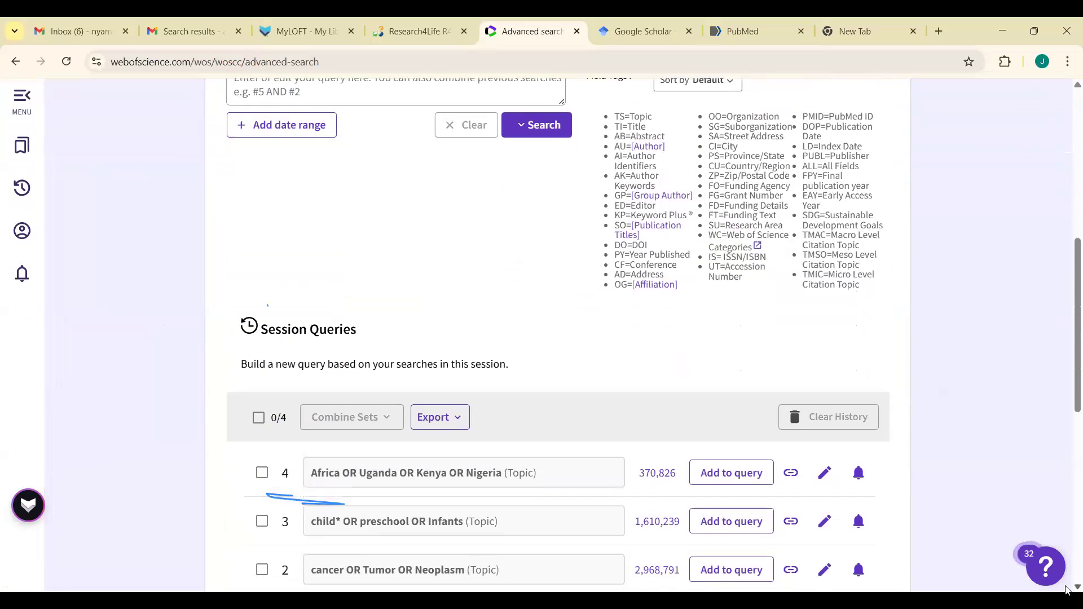
scroll(1065, 590, "down", 3)
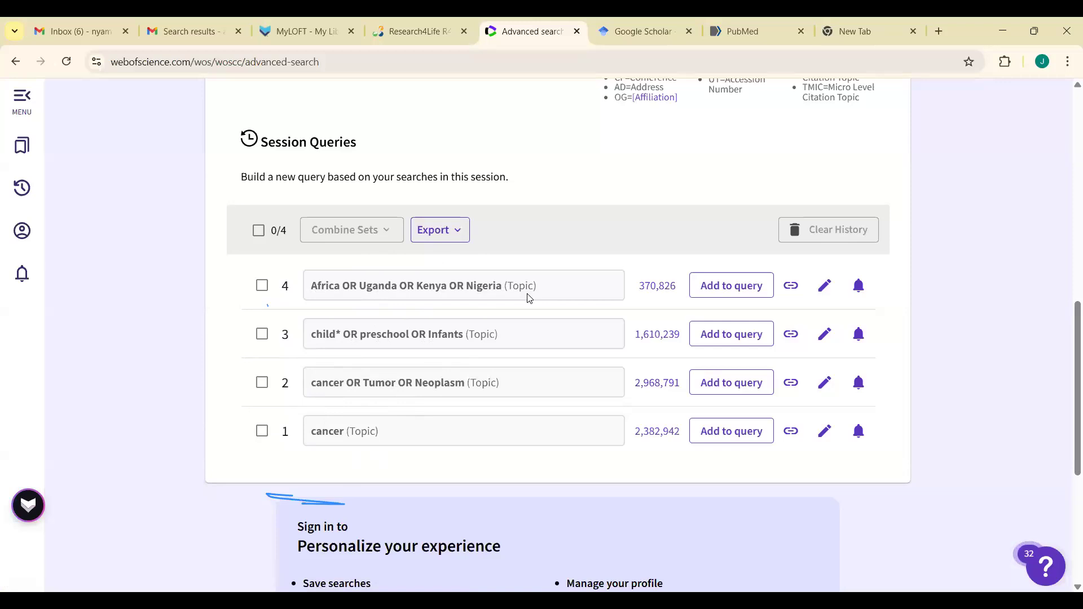
Delete the single-term "cancer" topic query from the session queries.
left_click(262, 432)
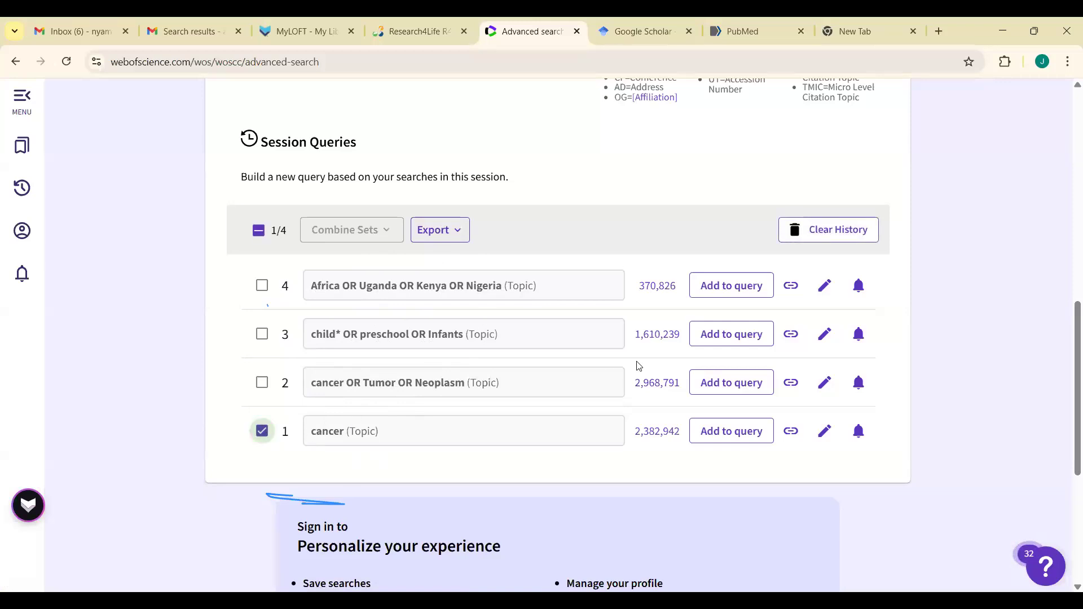
left_click(813, 232)
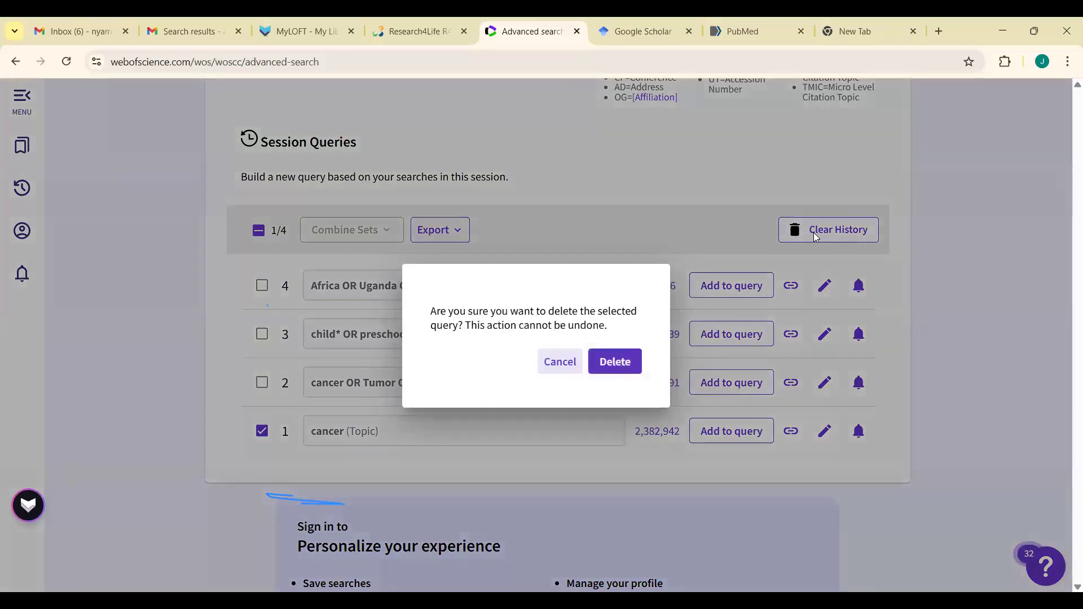
left_click(635, 364)
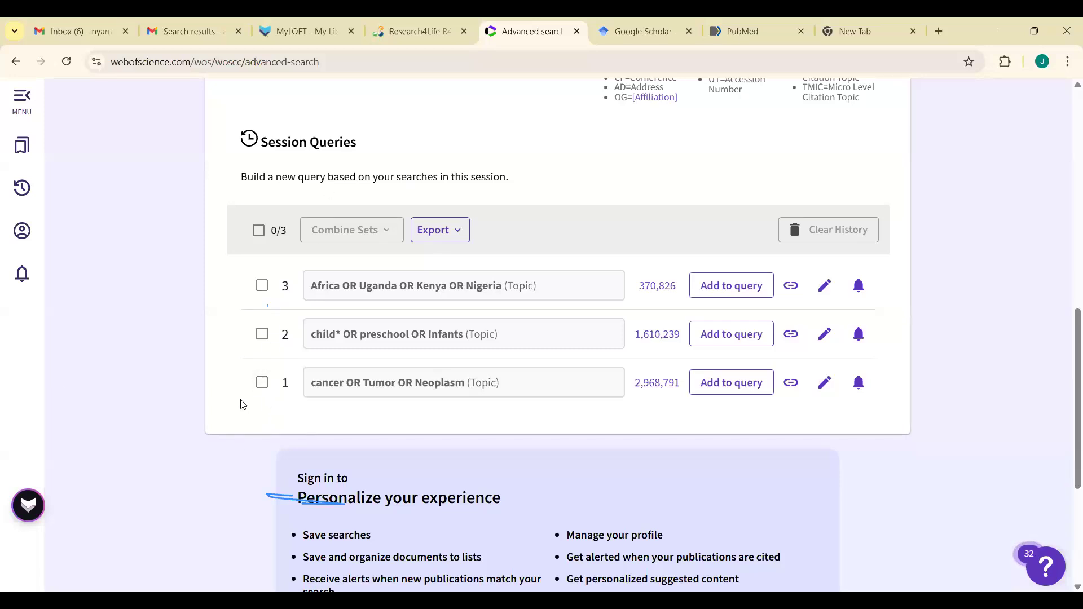
Select the cancer, child and Africa session queries and combine the three sets with OR.
left_click(261, 383)
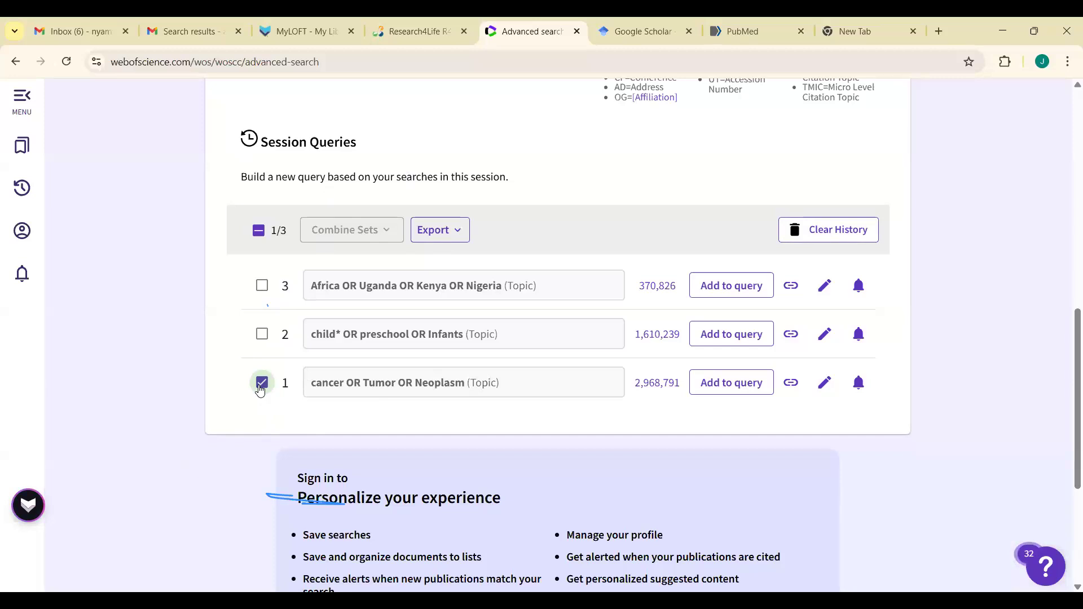
left_click(263, 336)
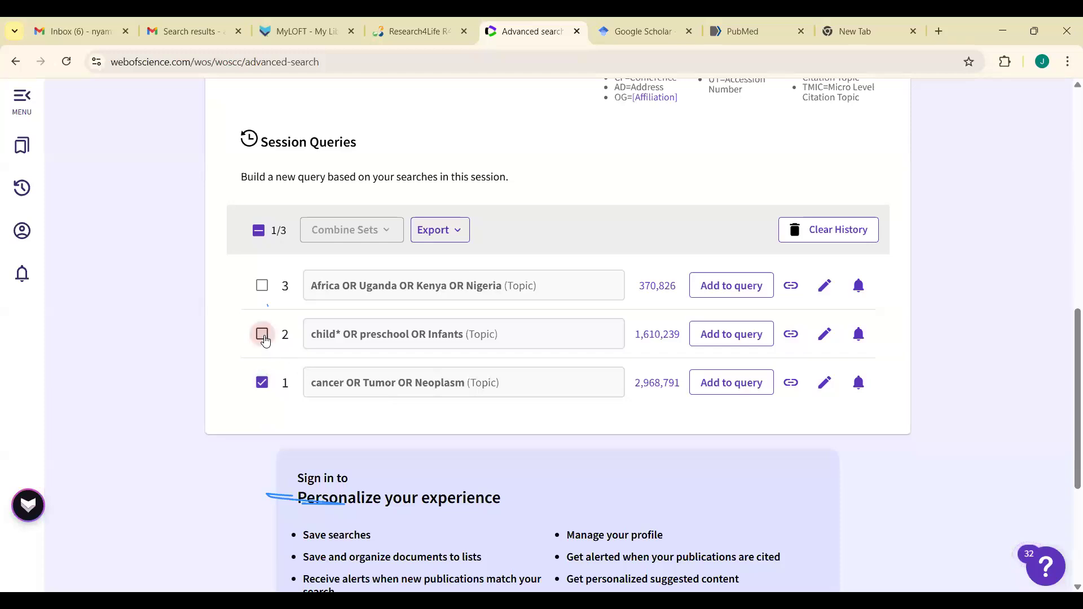
left_click(263, 286)
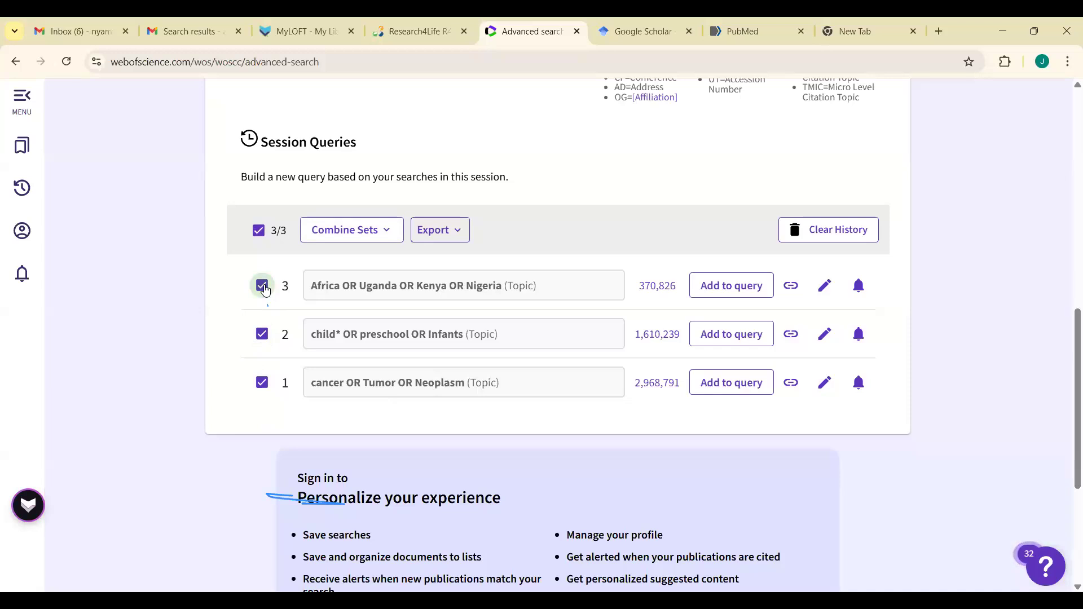
left_click(386, 232)
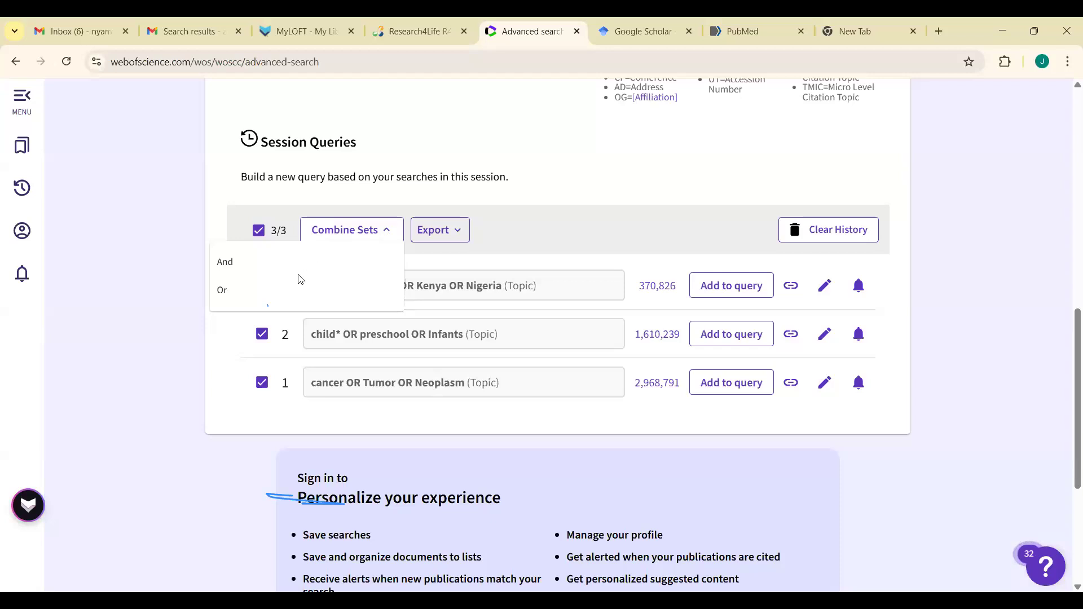
left_click(234, 293)
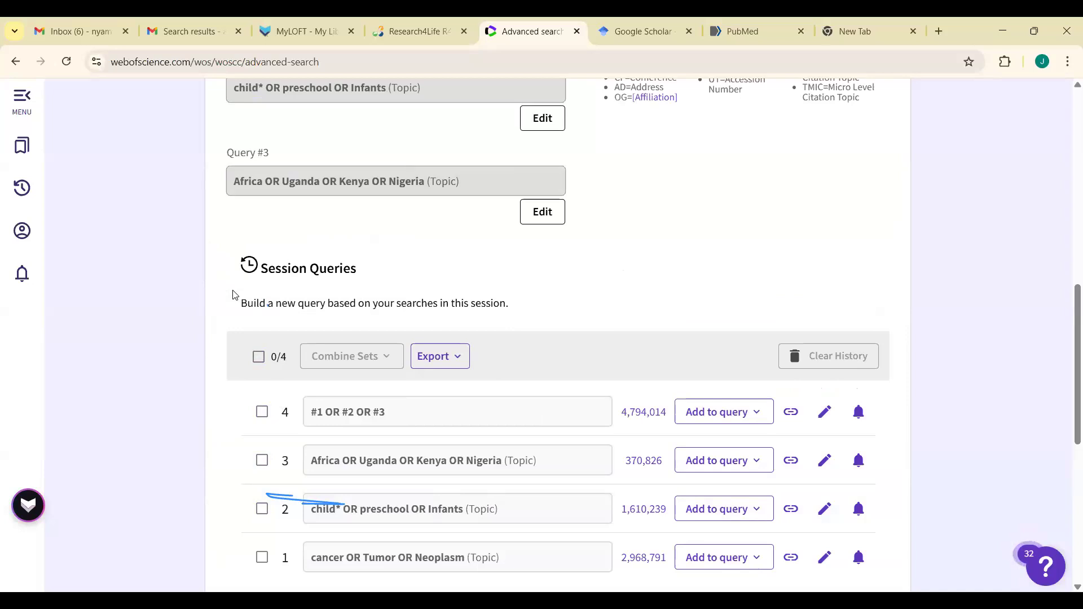
Delete the combined "#1 OR #2 OR #3" query from the session queries.
left_click(261, 413)
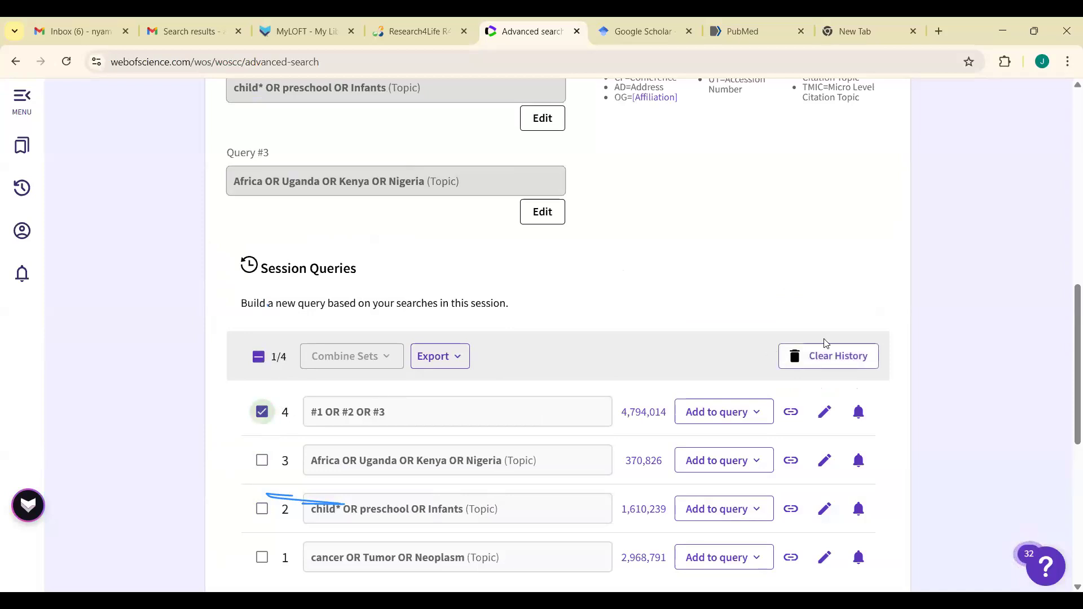
left_click(829, 361)
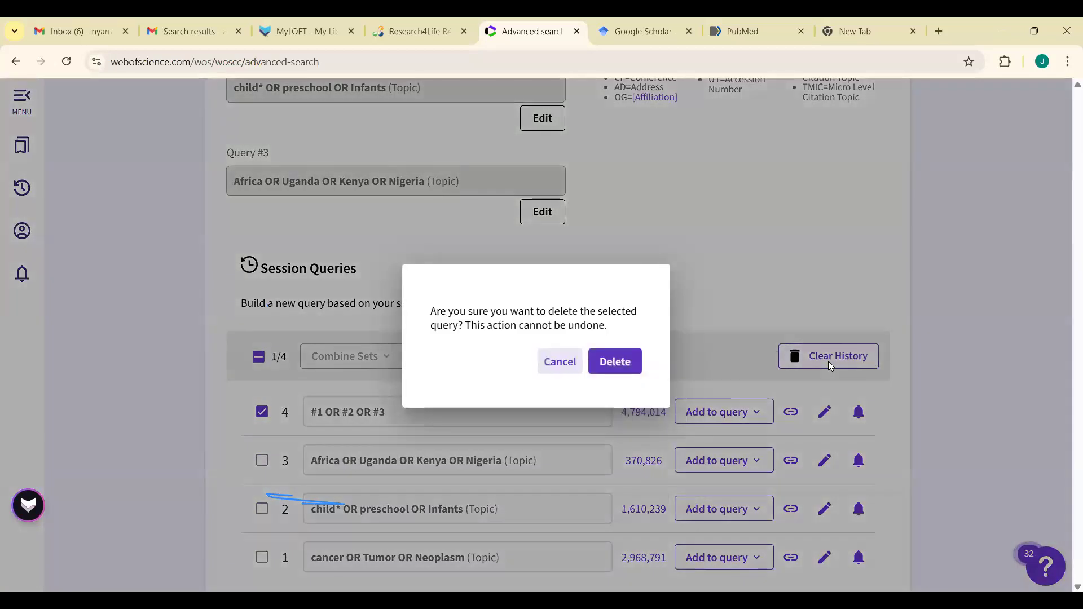
left_click(626, 366)
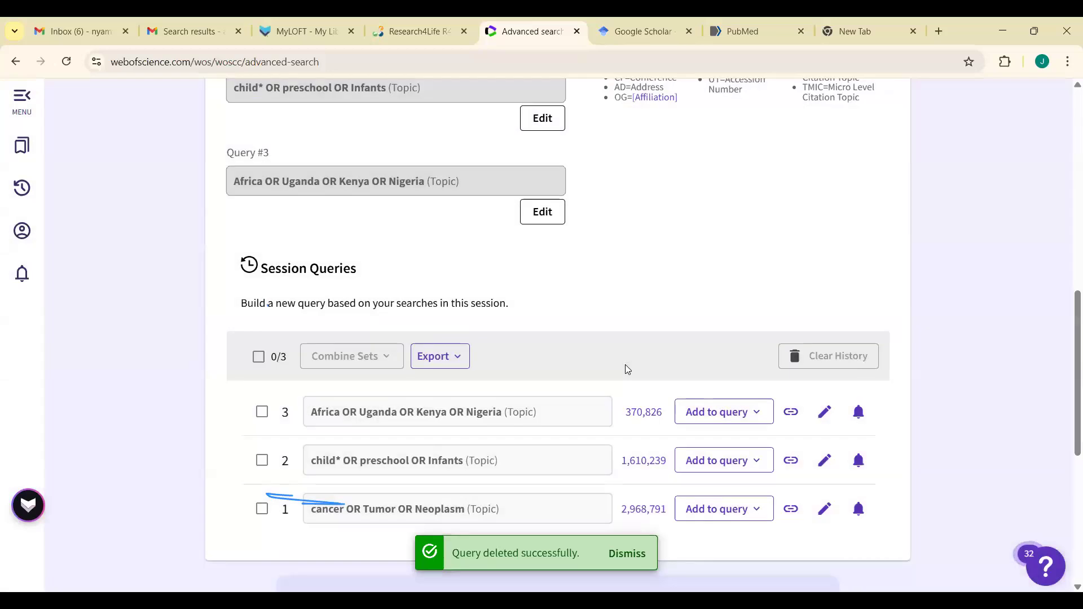
Select all three session queries at once and combine the sets with AND.
left_click(263, 359)
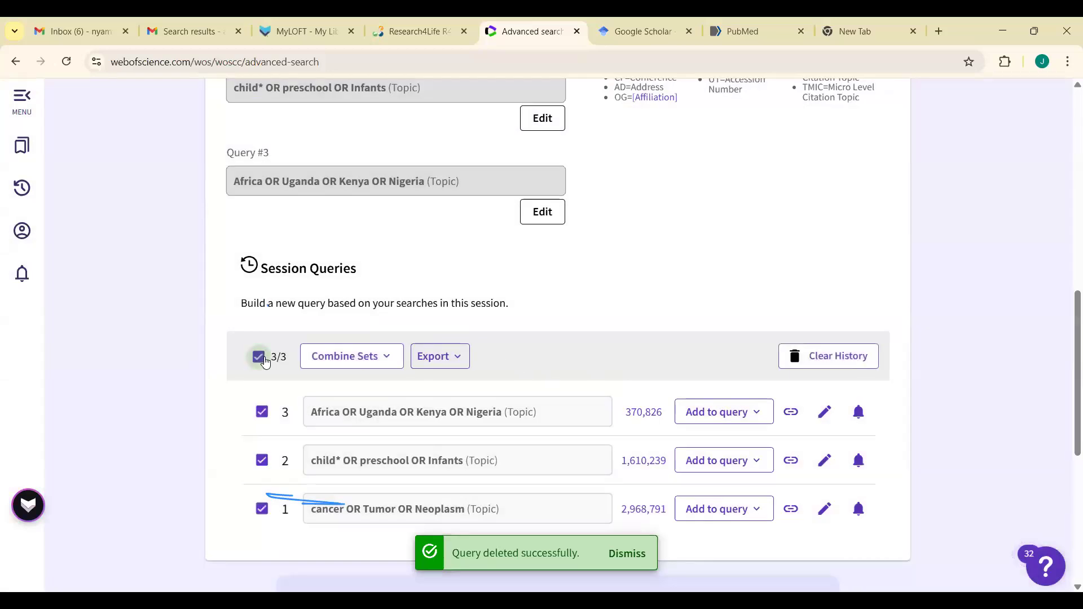
left_click(388, 358)
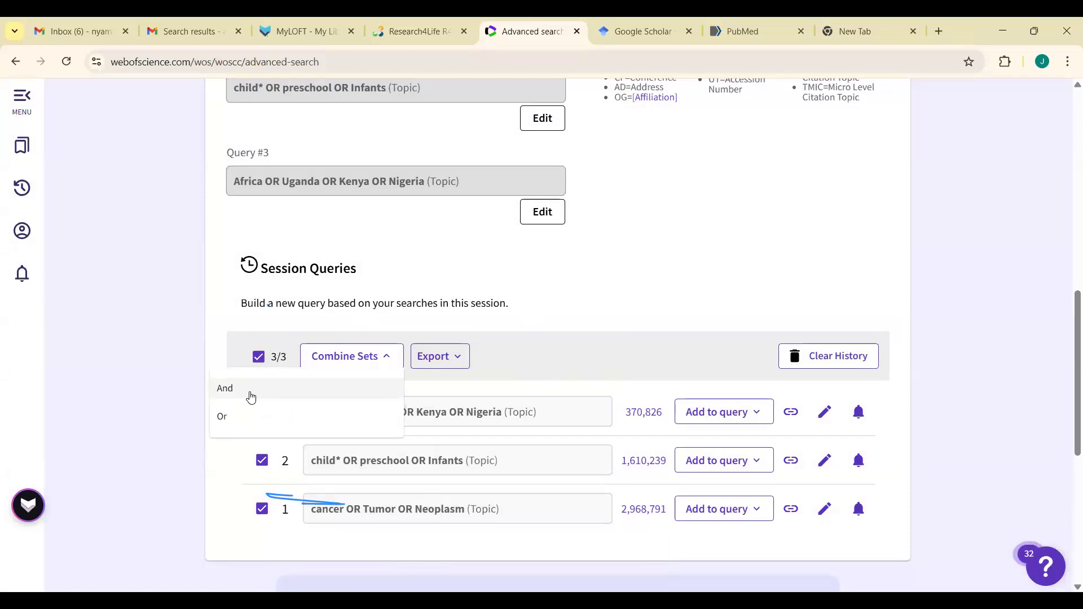
left_click(250, 395)
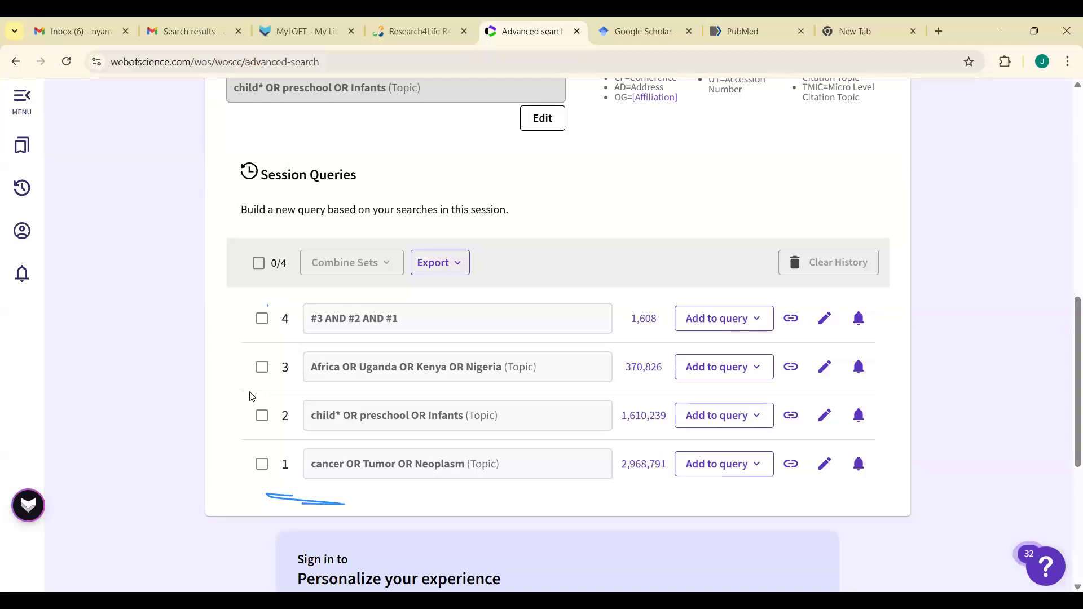
Delete the combined "#3 AND #2 AND #1" query from the session queries.
left_click(262, 320)
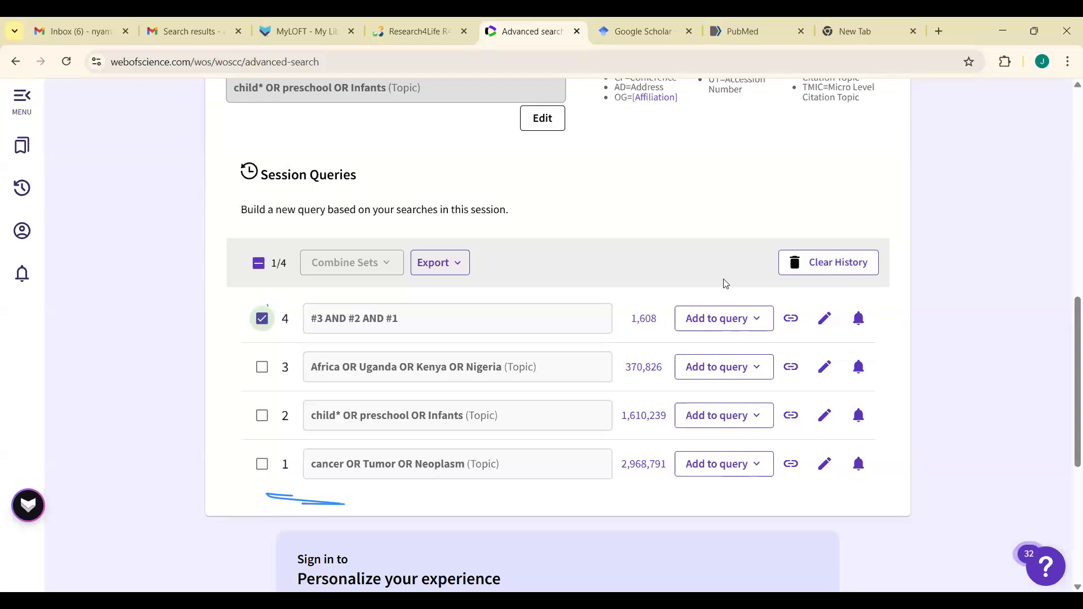
left_click(837, 267)
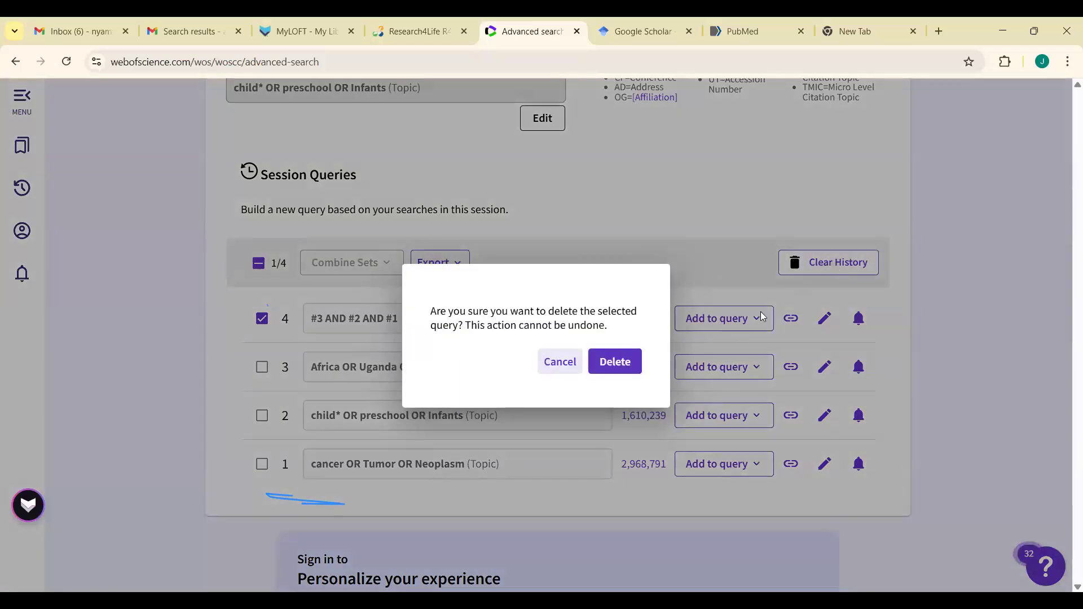
left_click(624, 366)
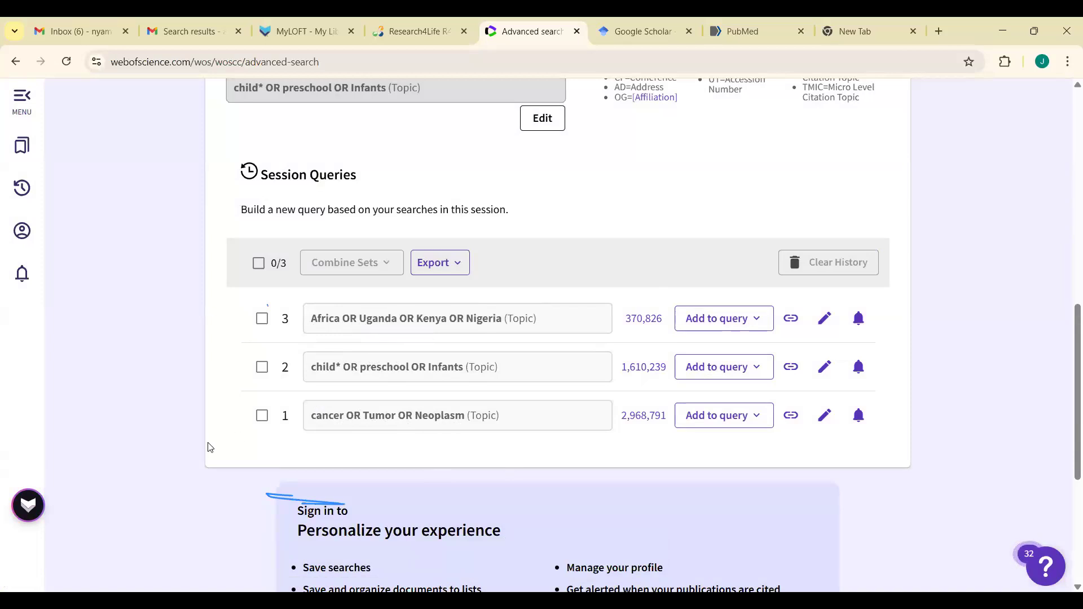
Select the cancer, child and Africa queries one by one in that order and combine them with AND as "#1 AND #2 AND #3".
left_click(265, 420)
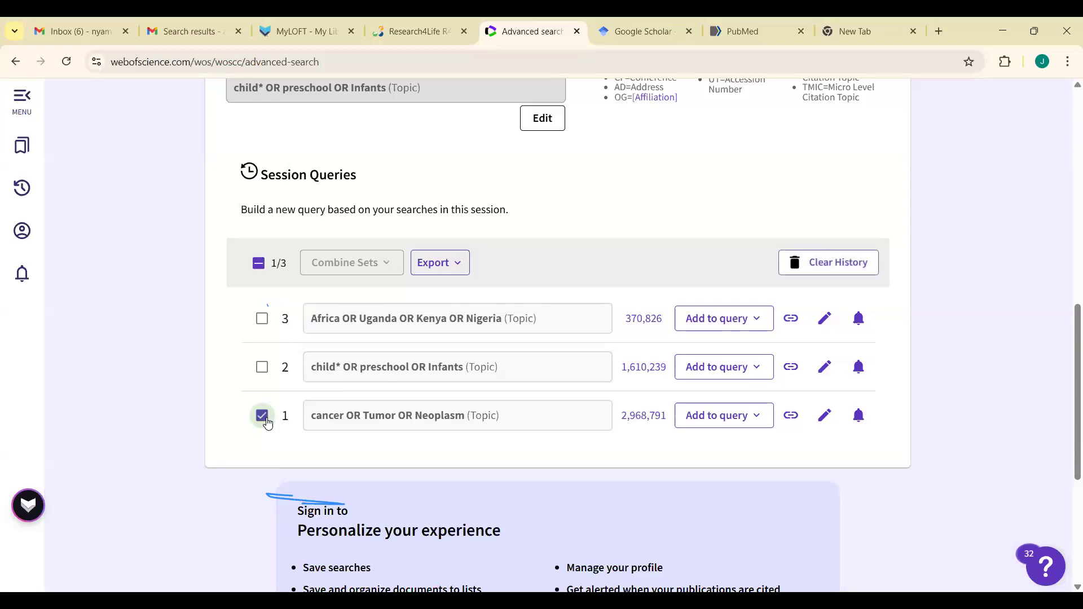
left_click(262, 367)
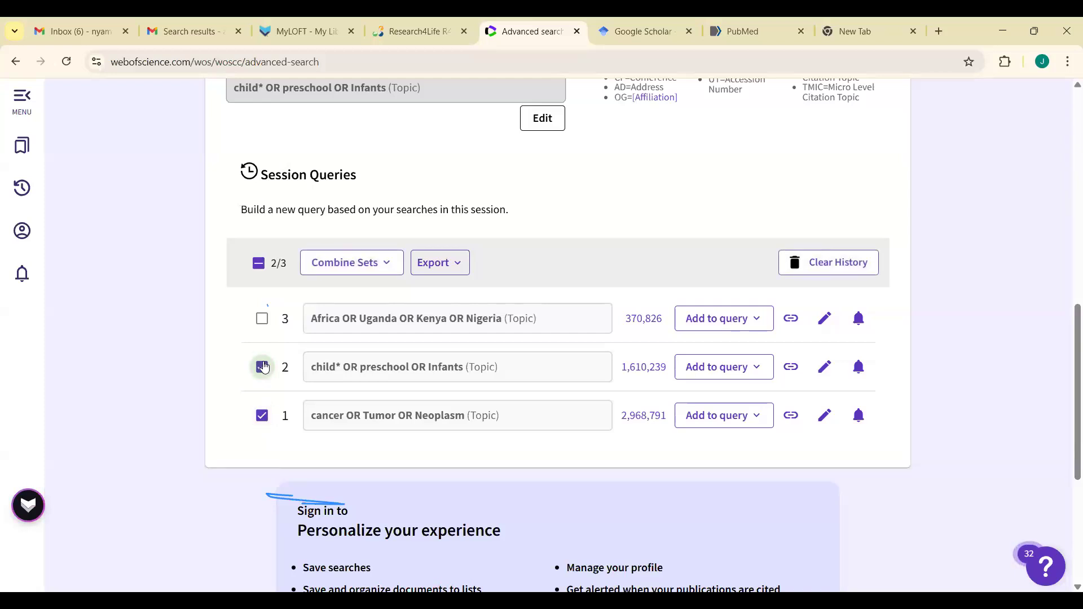
left_click(263, 329)
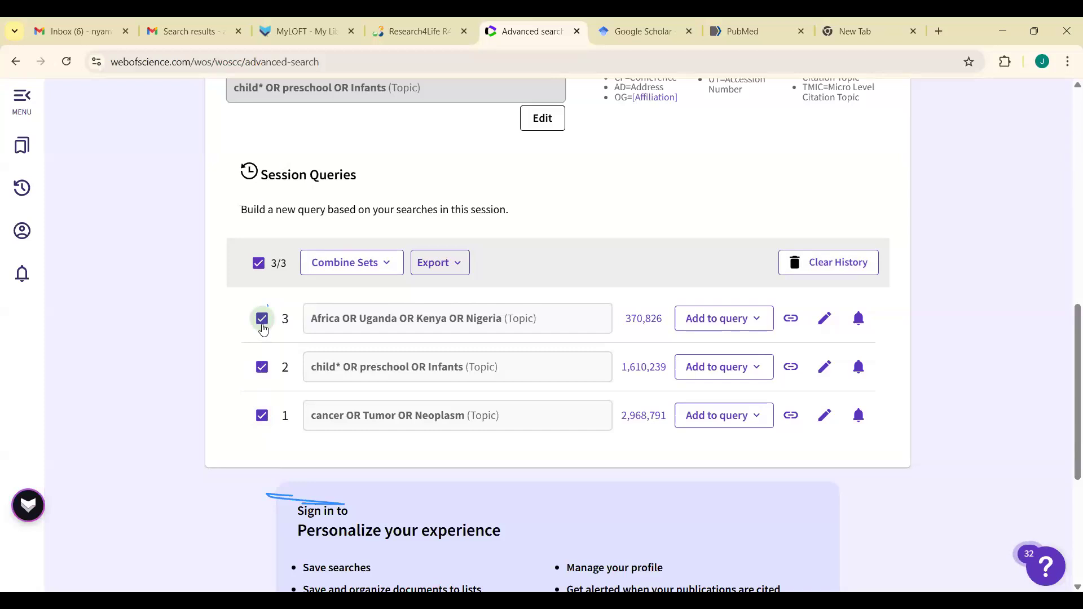
left_click(389, 265)
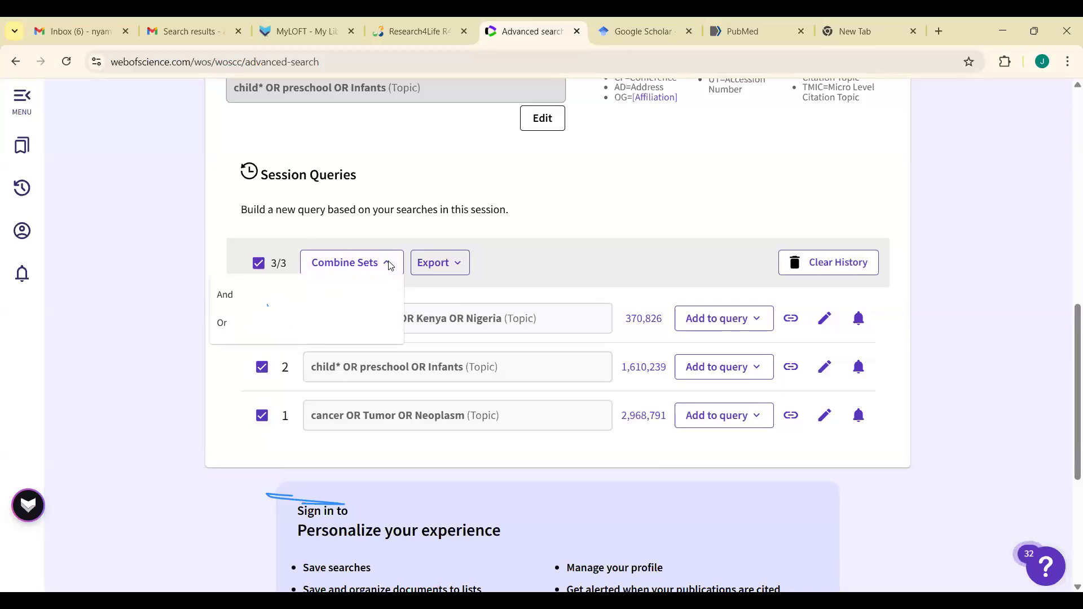
left_click(230, 296)
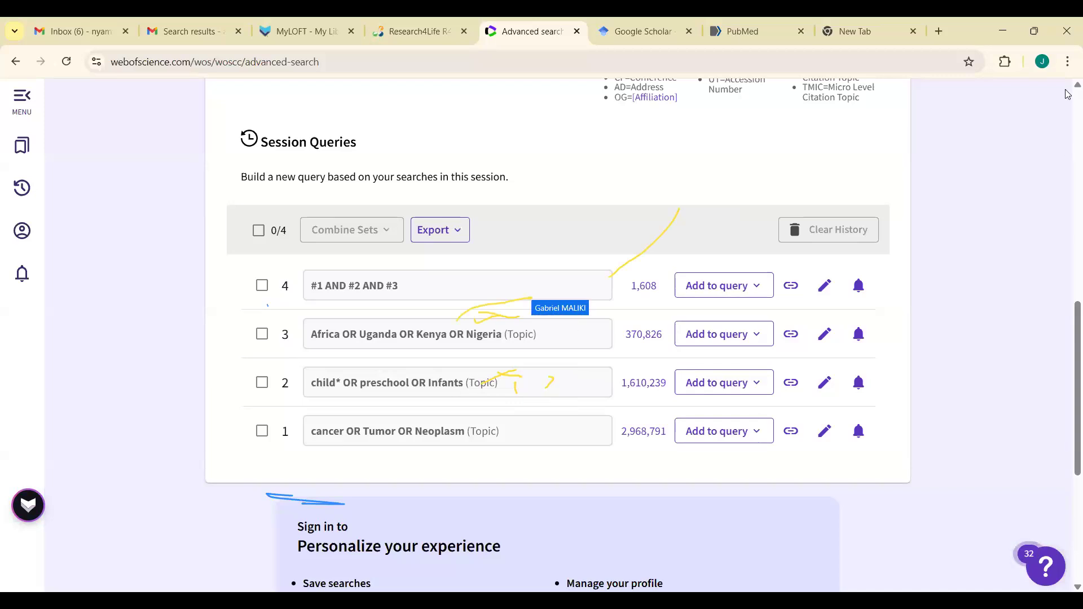
scroll(1068, 95, "up", 4)
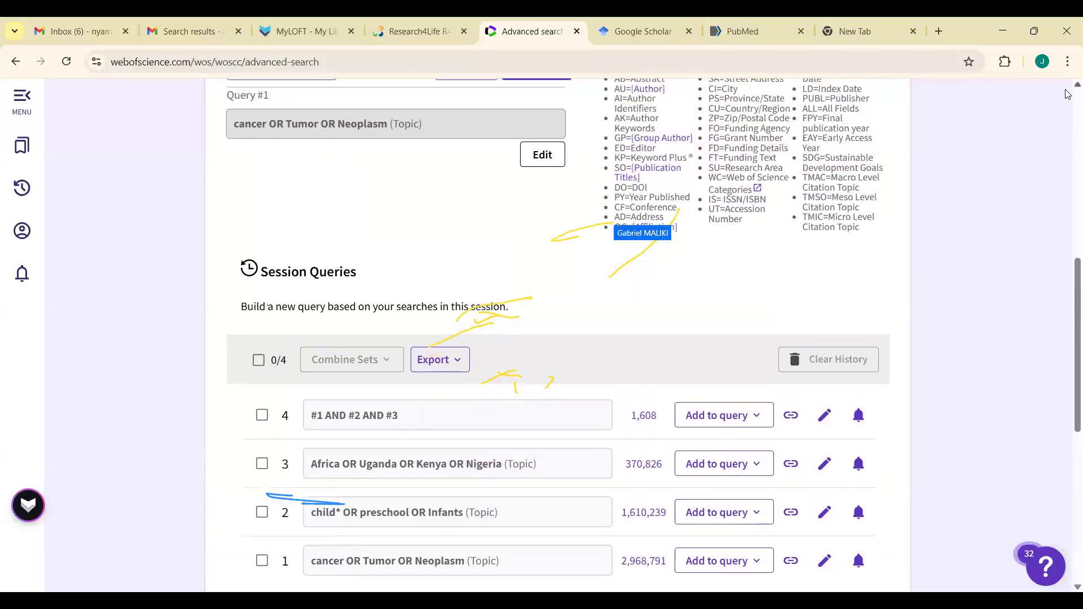
Open the results of the combined "#1 AND #2 AND #3" query from the session queries.
scroll(1068, 94, "up", 3)
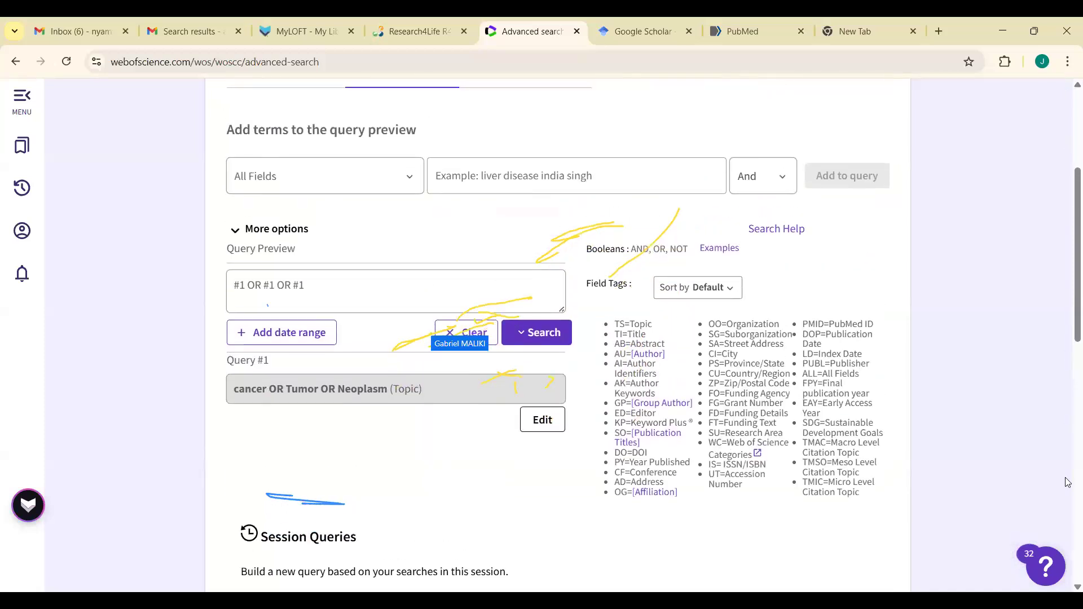
scroll(1067, 483, "down", 4)
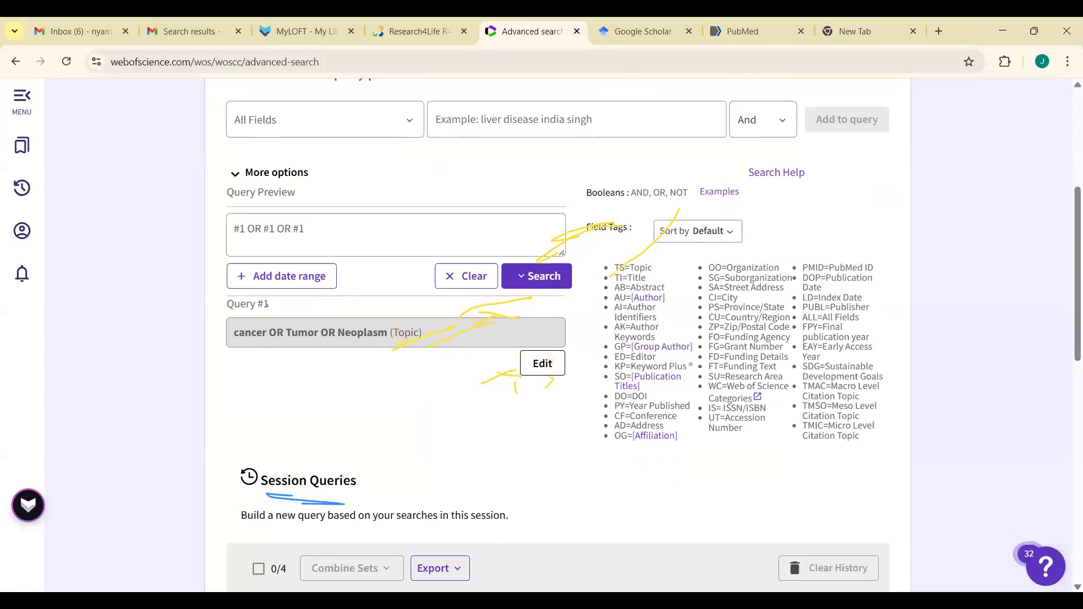
scroll(562, 468, "down", 2)
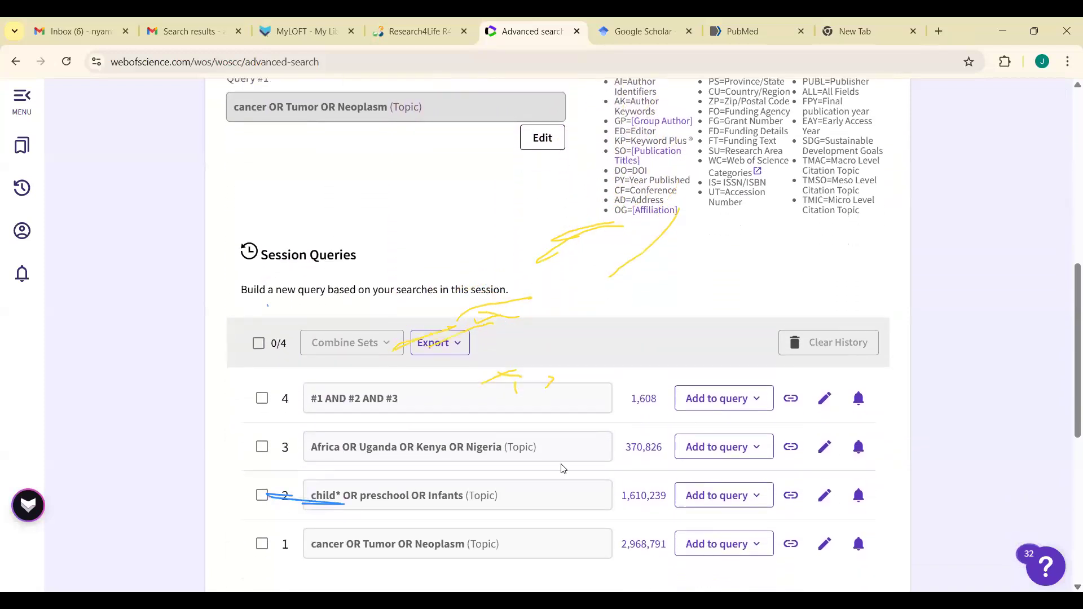
scroll(561, 468, "down", 1)
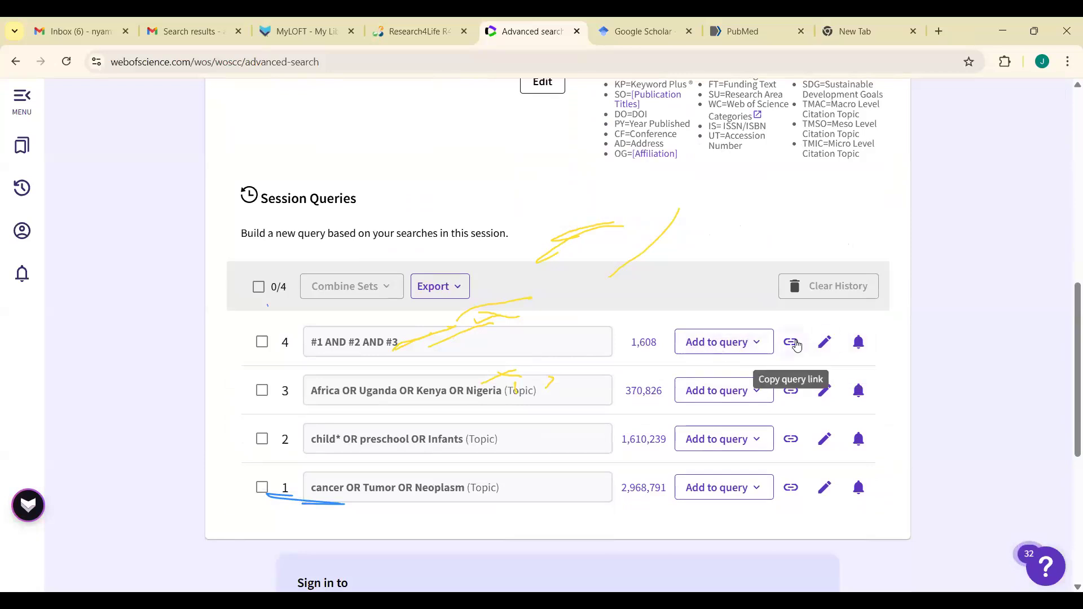
left_click(648, 348)
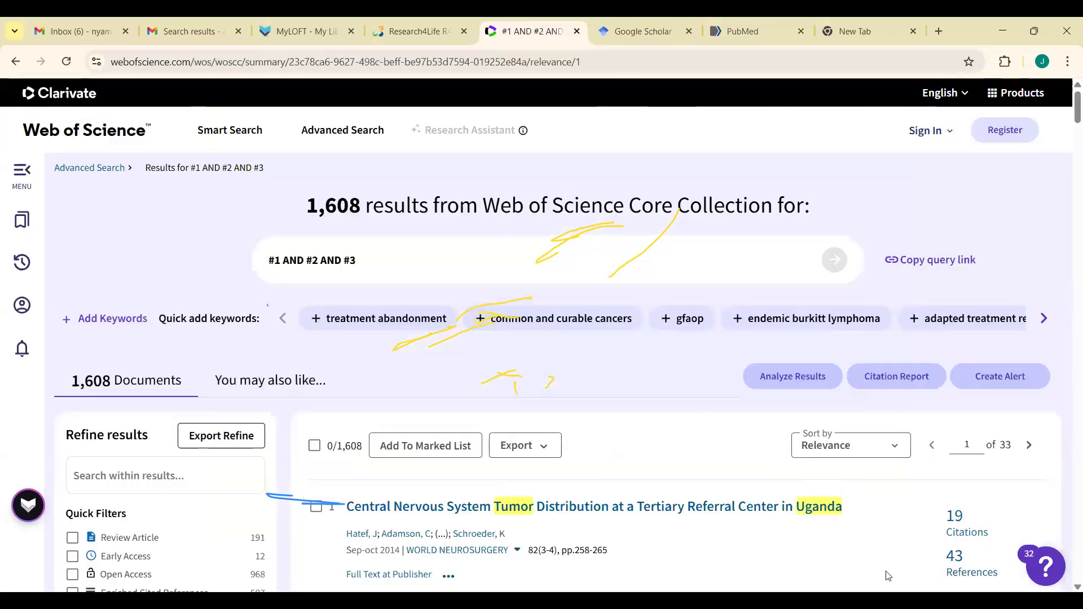
Look through the combined query's result list and the filters available for refining it.
scroll(887, 575, "down", 3)
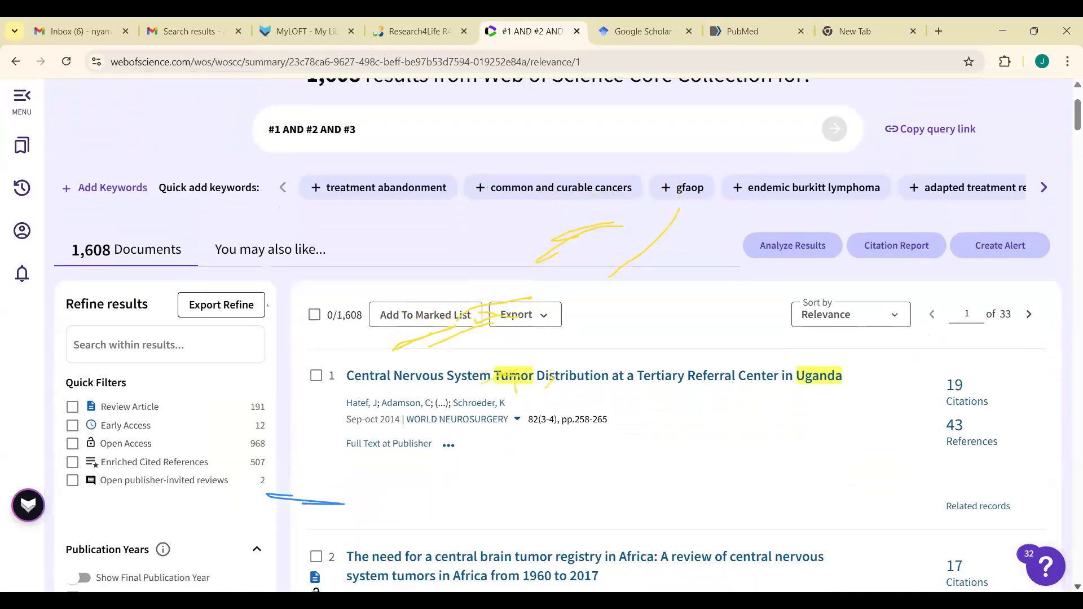
scroll(542, 335, "down", 3)
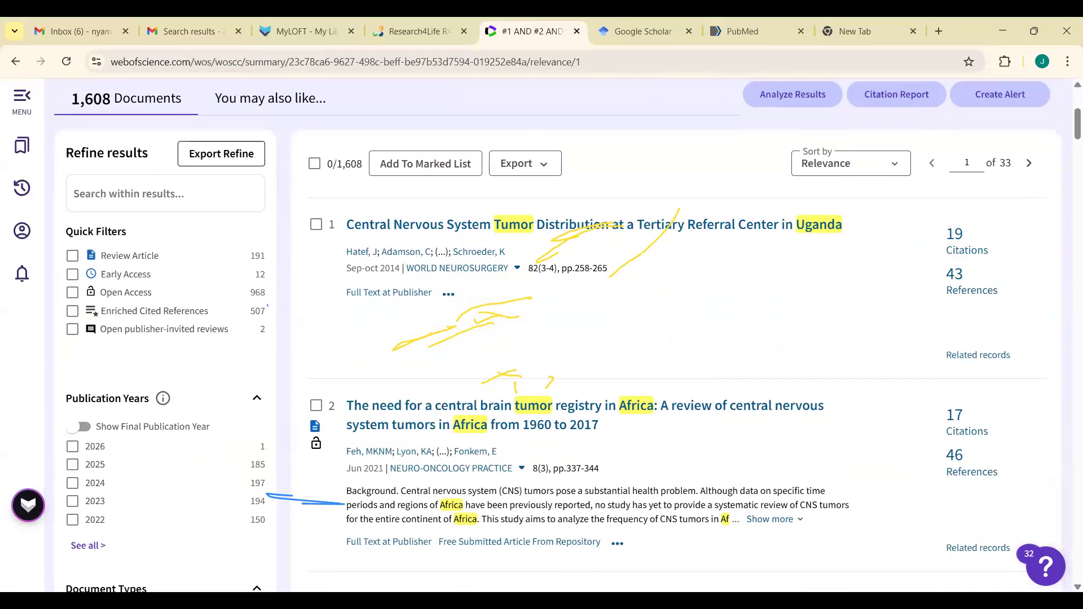
scroll(557, 336, "down", 4)
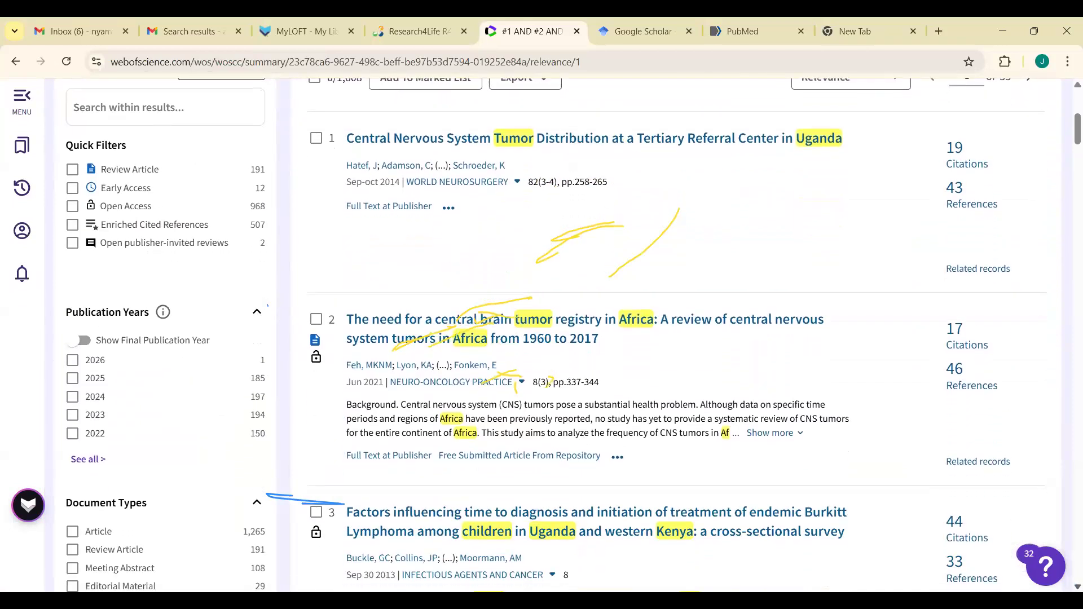
scroll(558, 336, "down", 5)
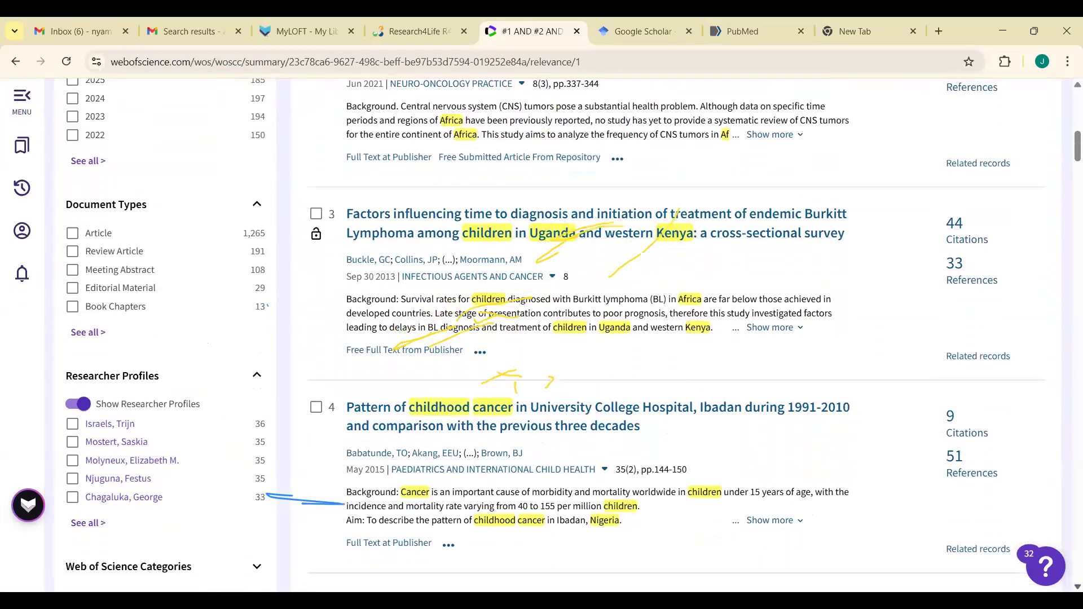
scroll(557, 337, "down", 4)
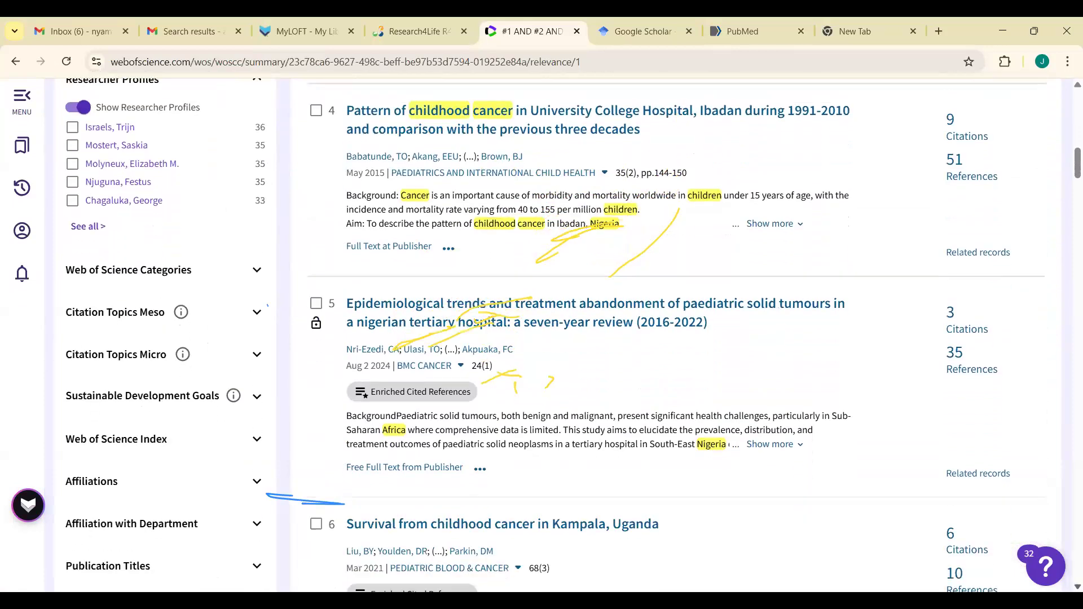
scroll(558, 337, "down", 2)
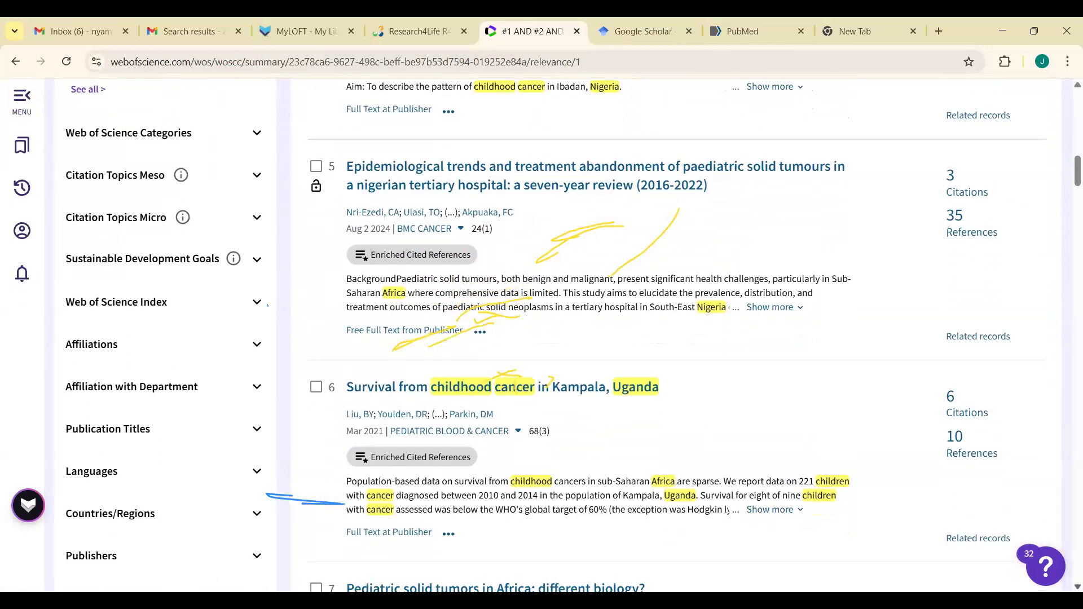
scroll(557, 337, "down", 1)
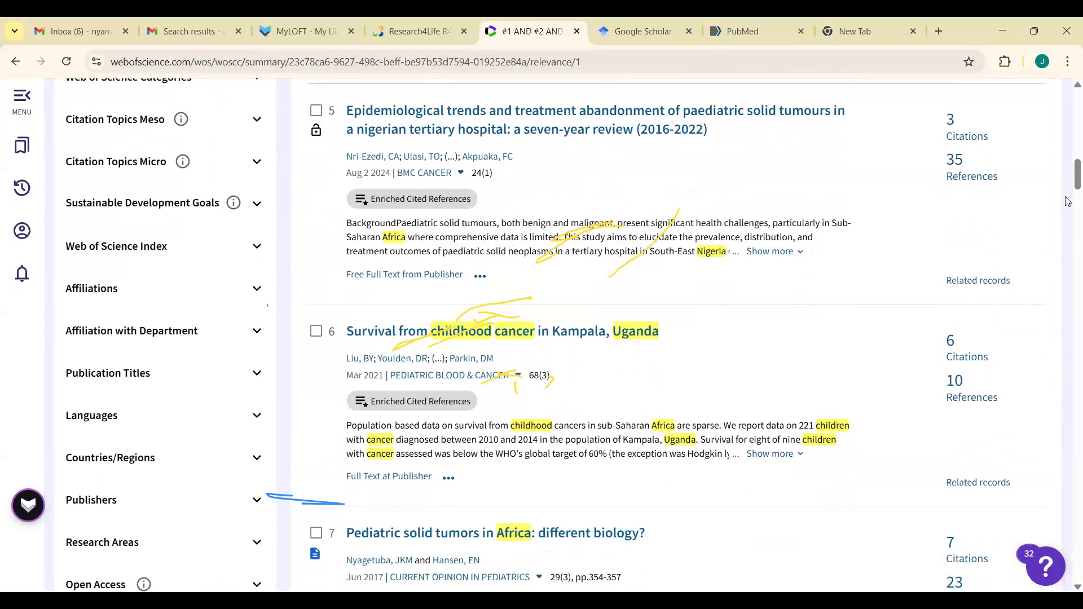
scroll(1067, 115, "up", 15)
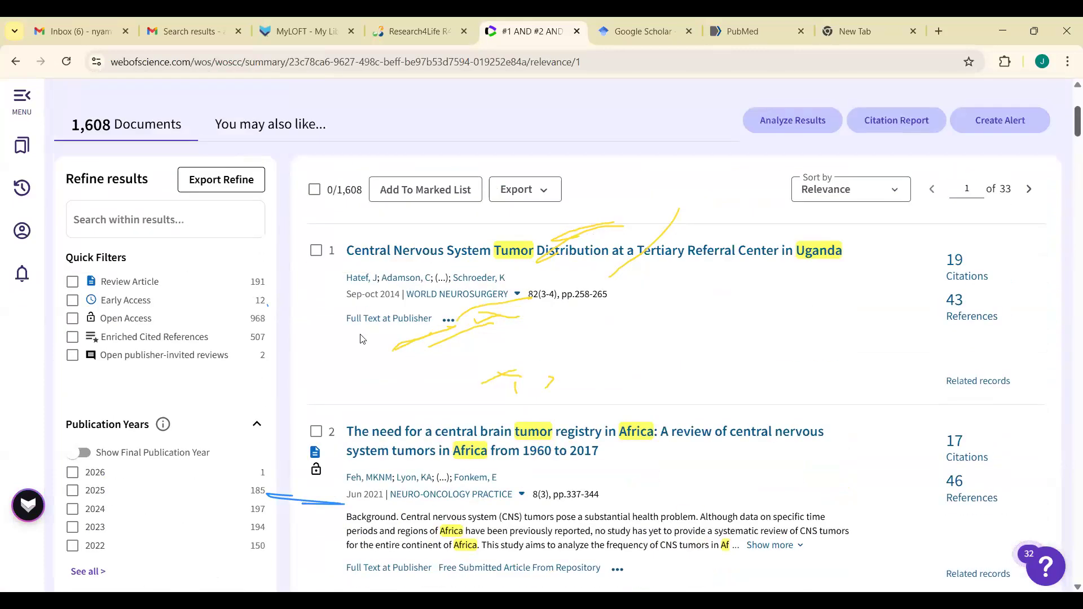
Export all records on the page to EndNote desktop with Author, Title, Source as the record content.
left_click(543, 195)
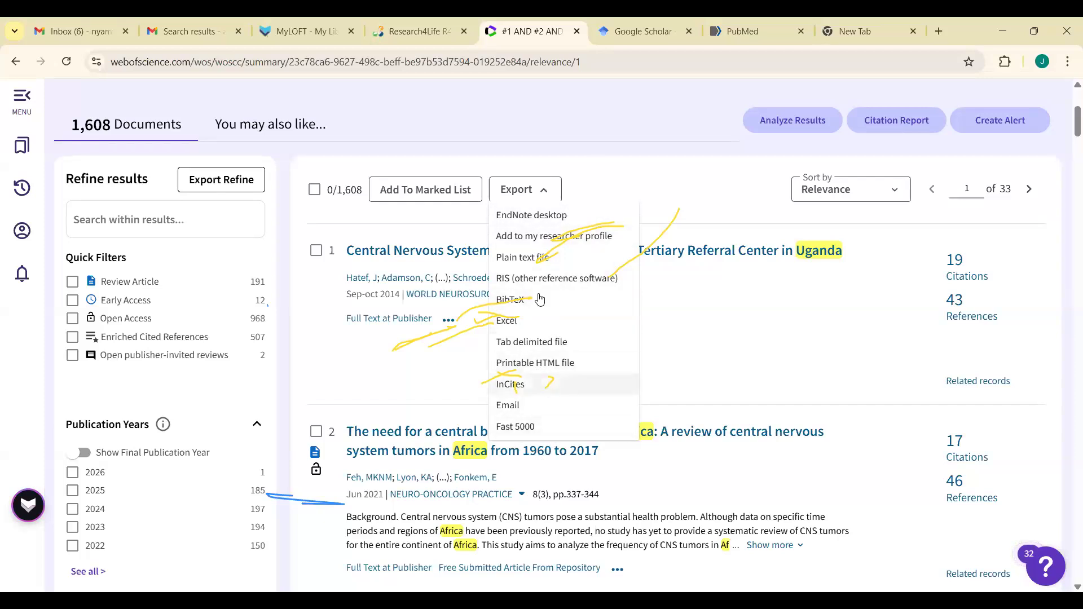
left_click(515, 220)
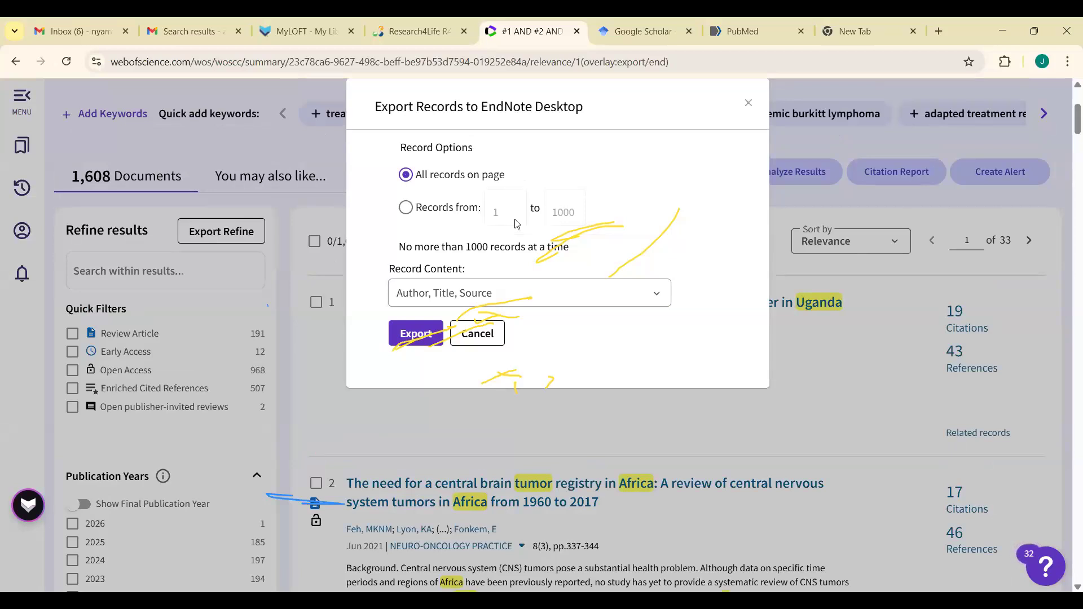
left_click(407, 208)
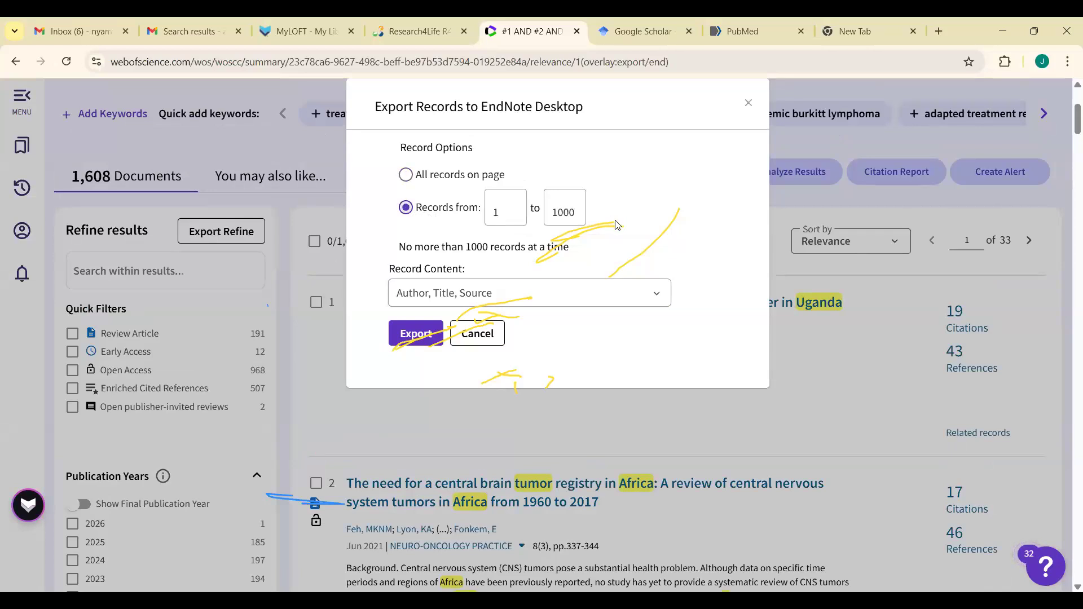
left_click(406, 175)
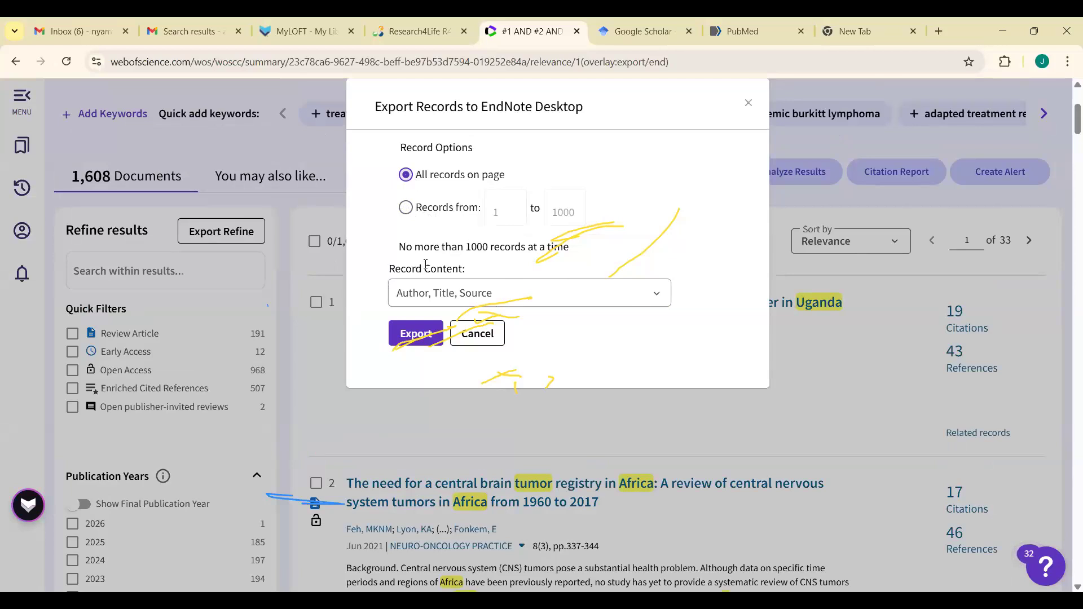
left_click(660, 298)
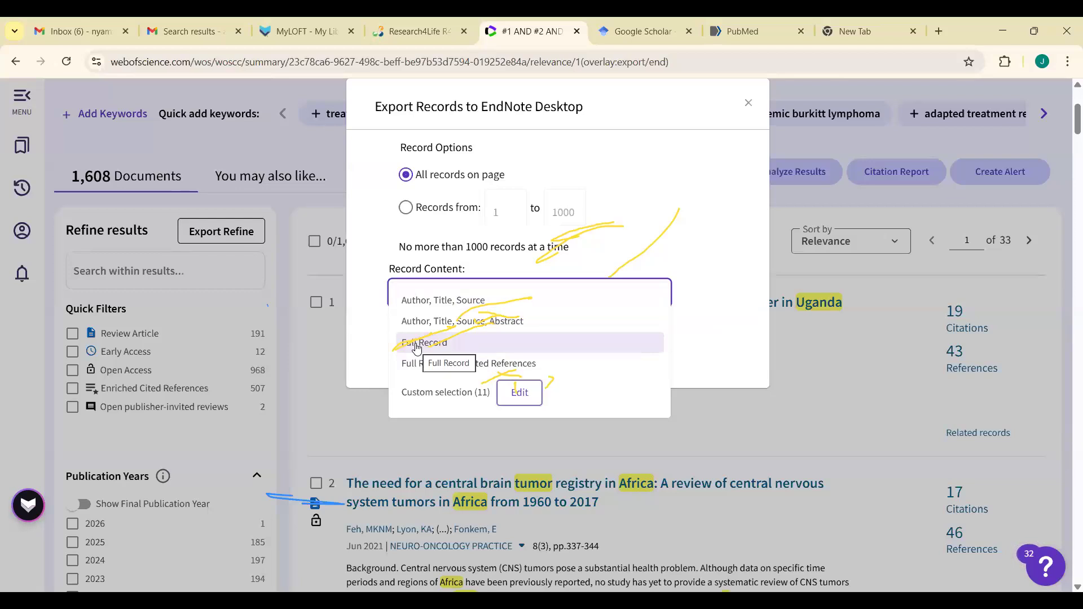
left_click(419, 307)
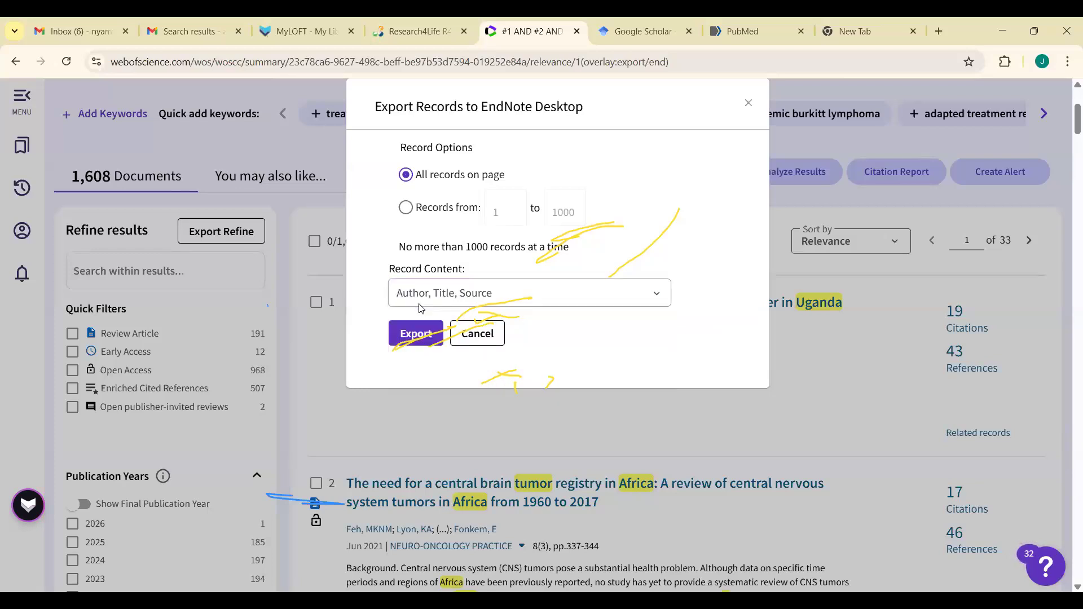
left_click(416, 337)
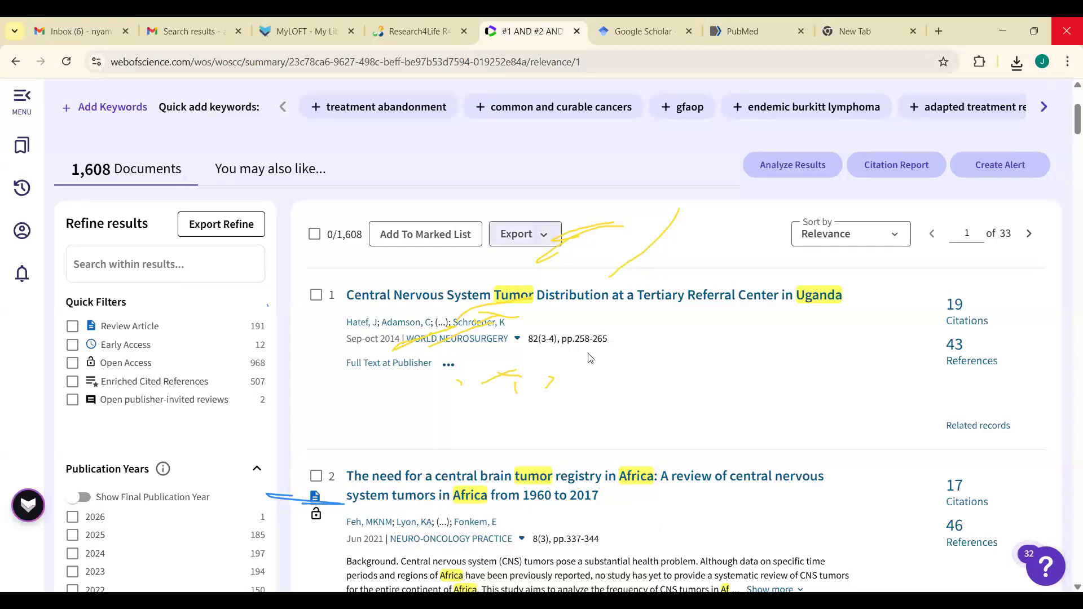
Export all records on the page to Excel with Author, Title, Source content and open the downloaded savedrecs.xls.
left_click(550, 235)
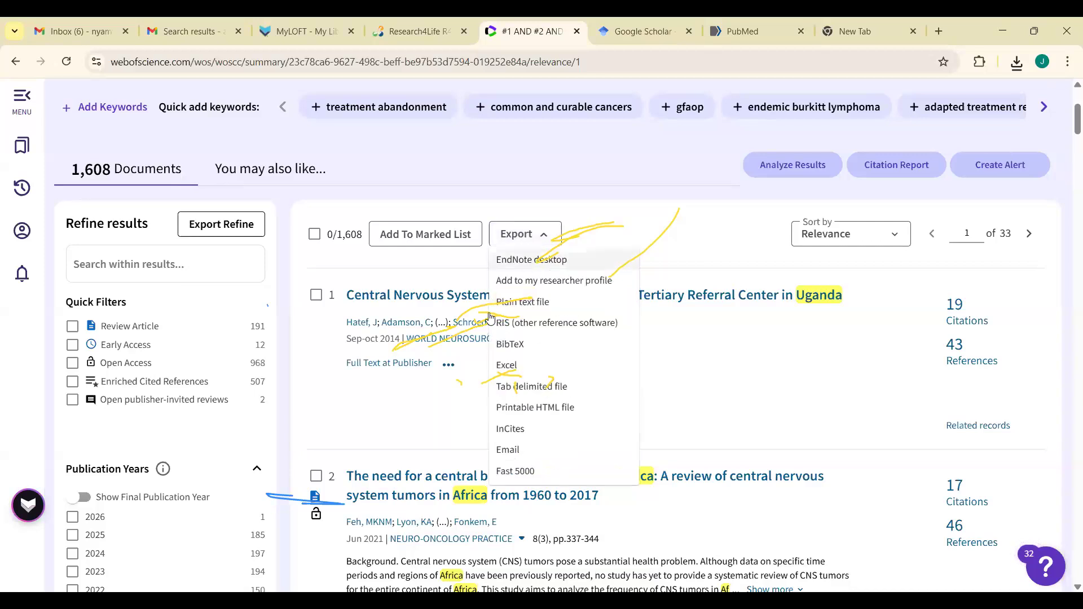
left_click(501, 370)
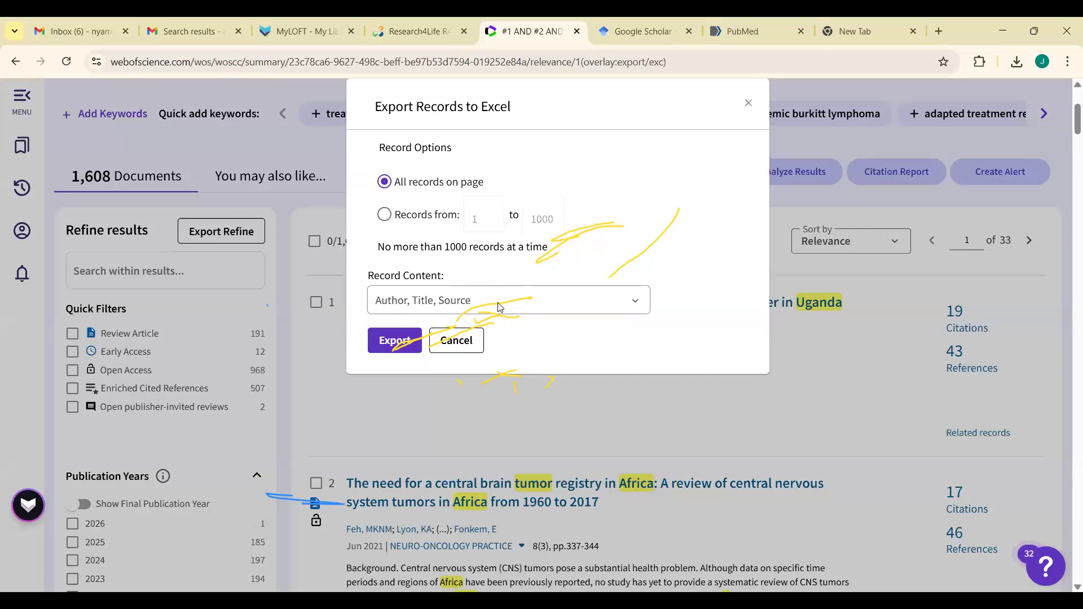
left_click(410, 352)
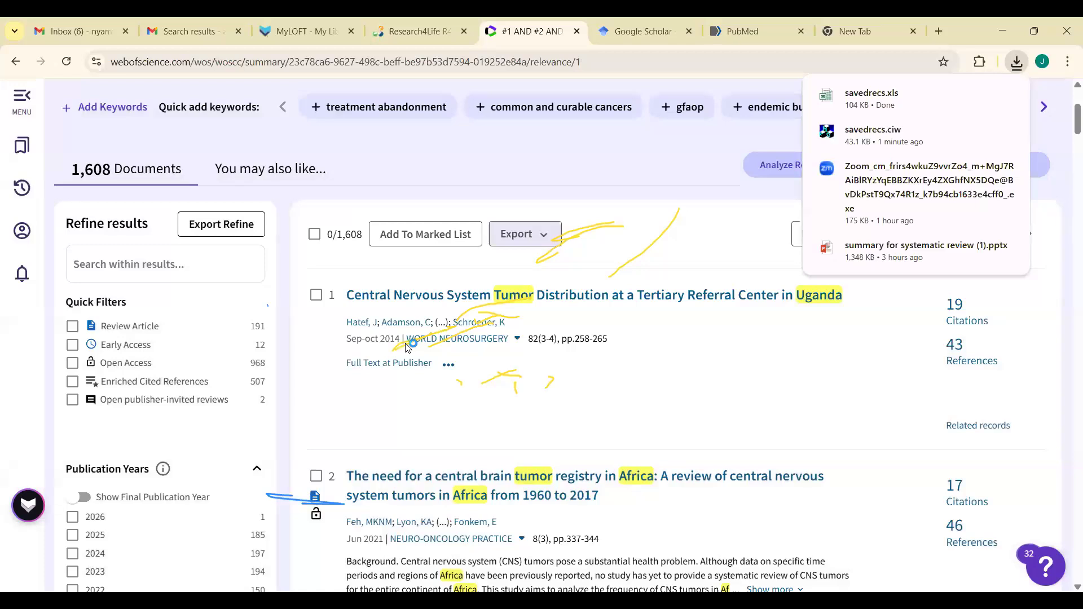
left_click(859, 102)
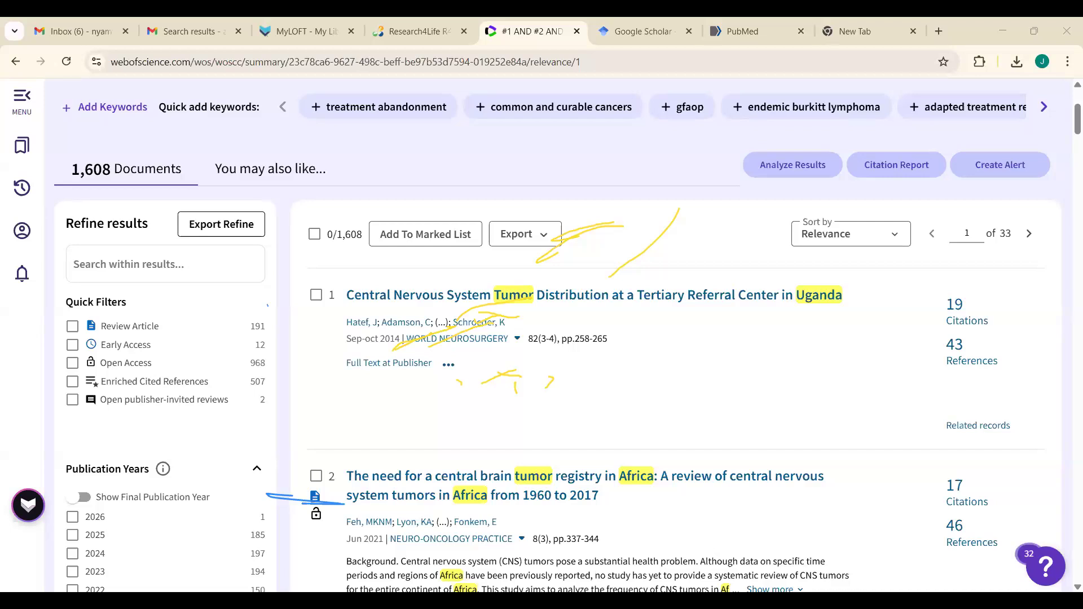
left_click(556, 561)
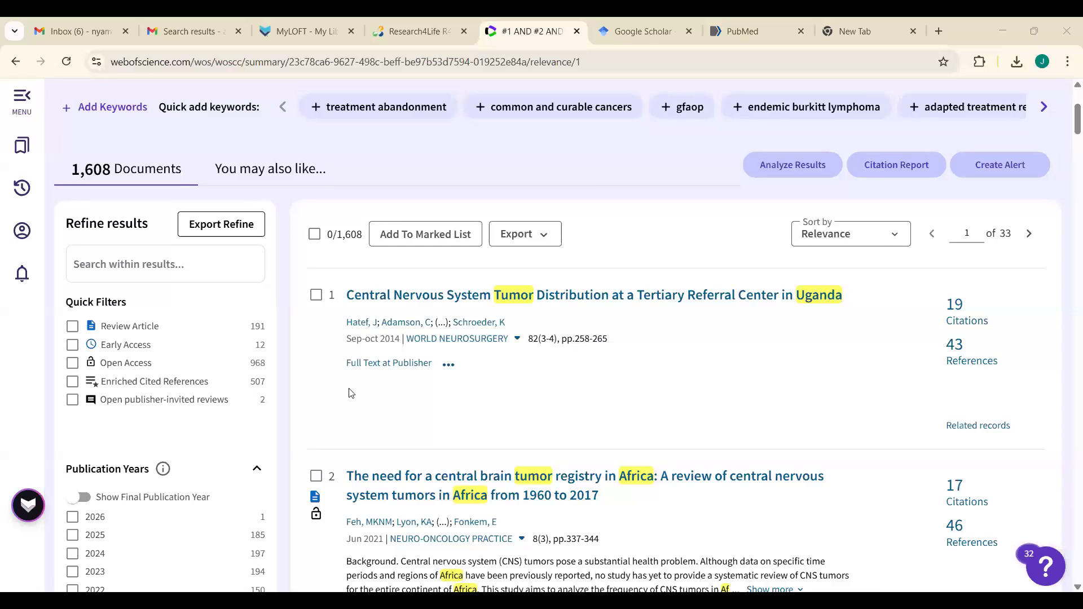
Return to the advanced search session queries and export all sets to PDF with database, query, date run and number of results.
left_click(545, 241)
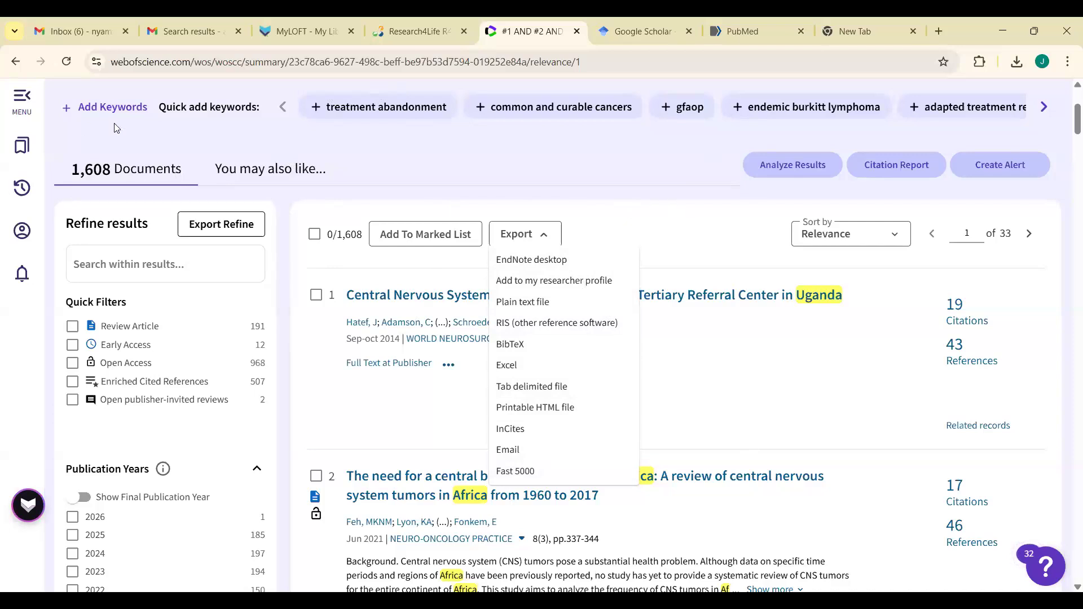
left_click(15, 61)
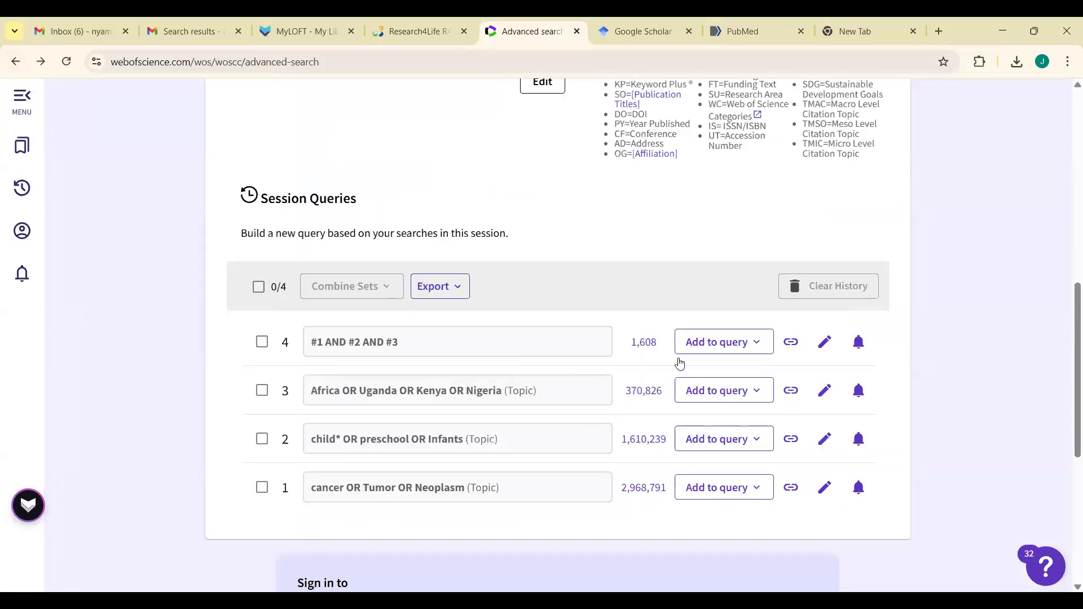
left_click(761, 346)
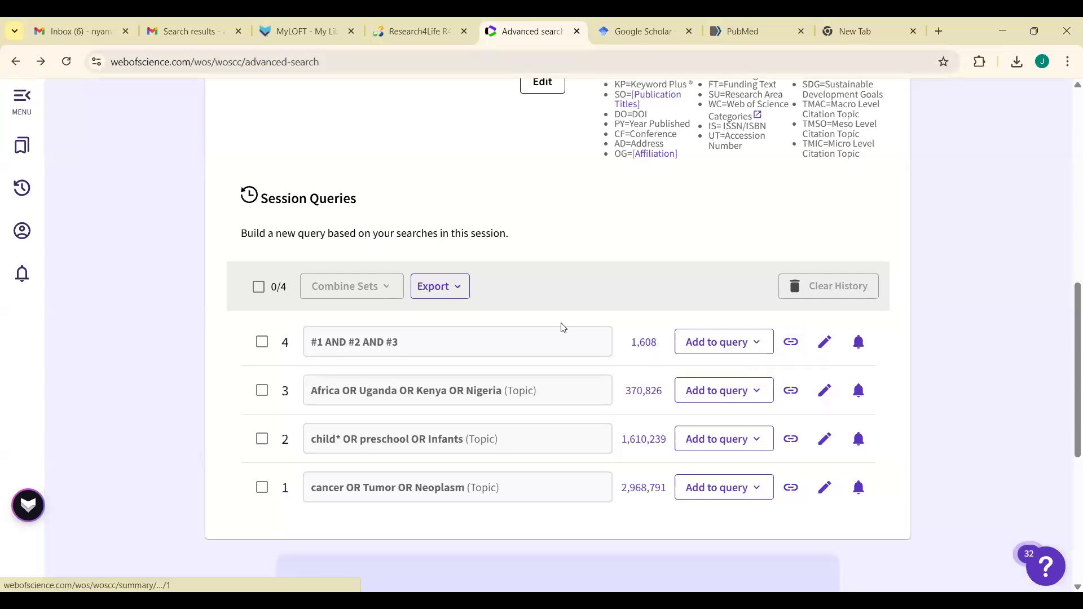
left_click(458, 296)
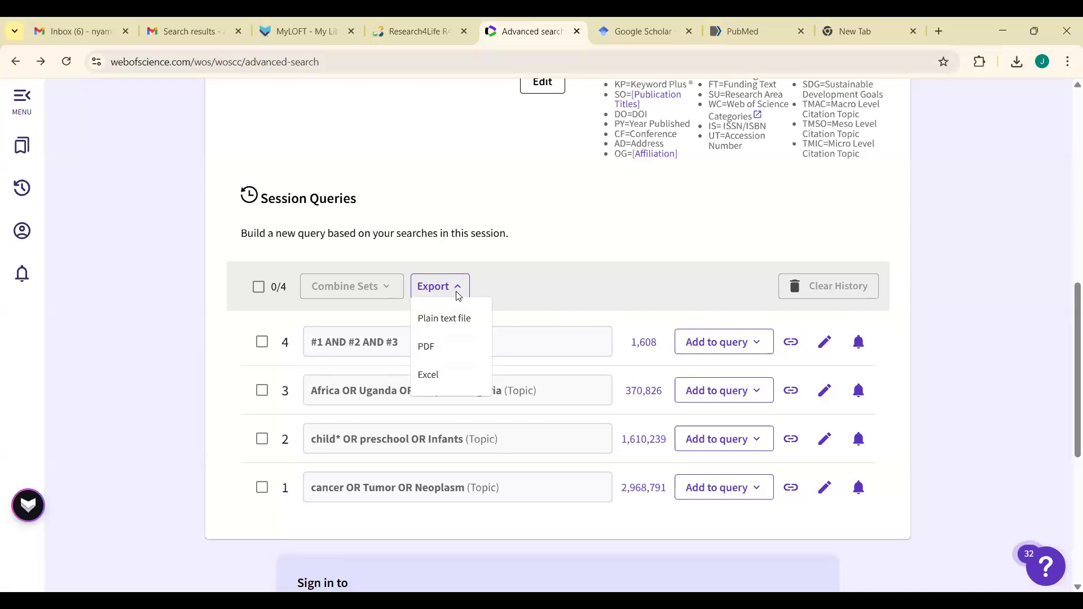
left_click(430, 349)
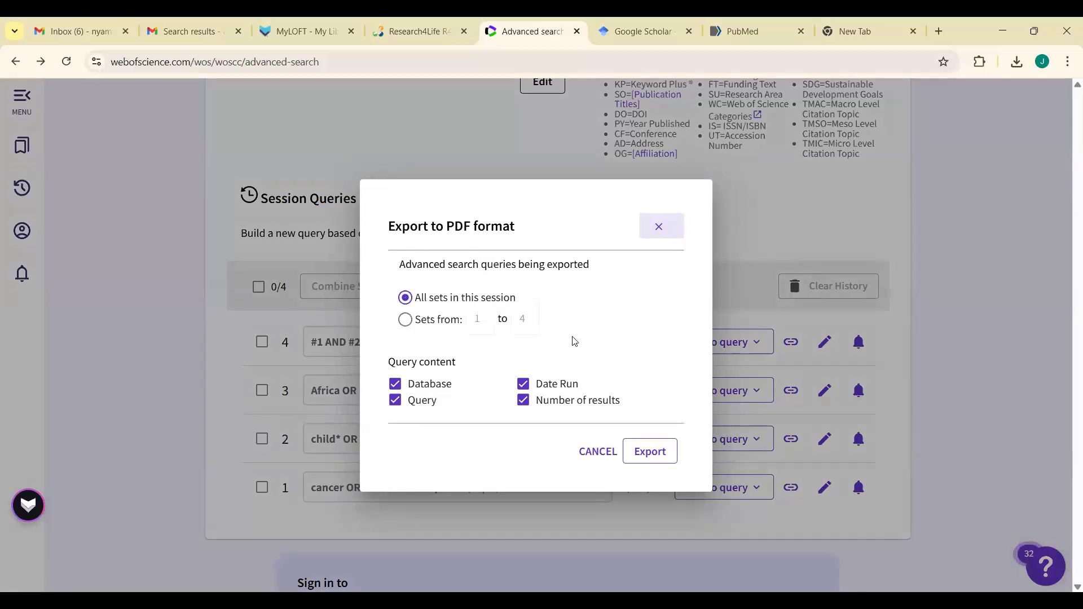
left_click(657, 456)
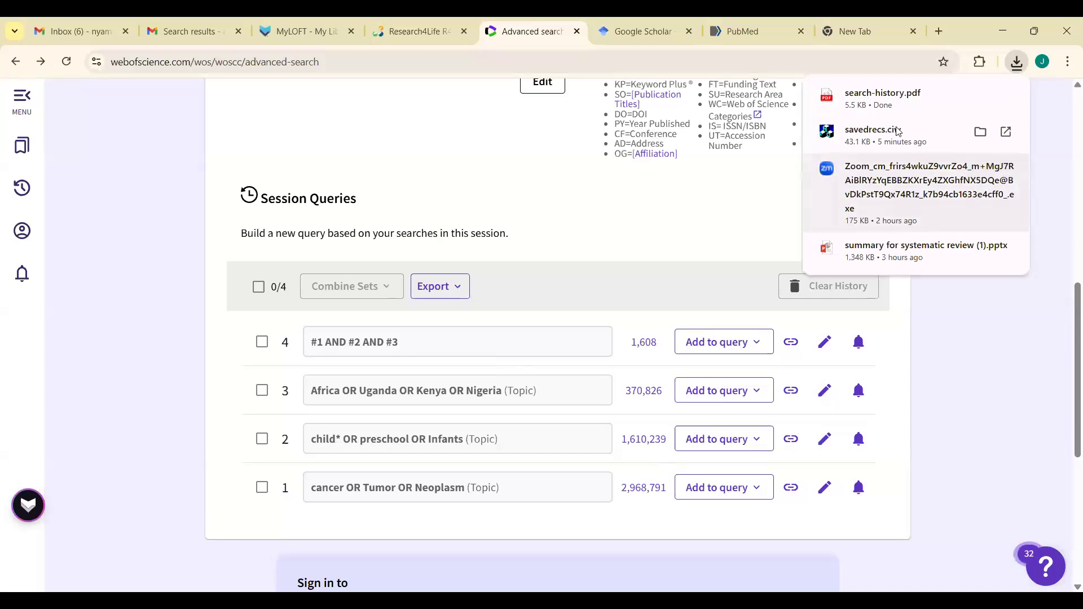
Open the downloaded search-history.pdf and review the searches recorded in it.
left_click(884, 96)
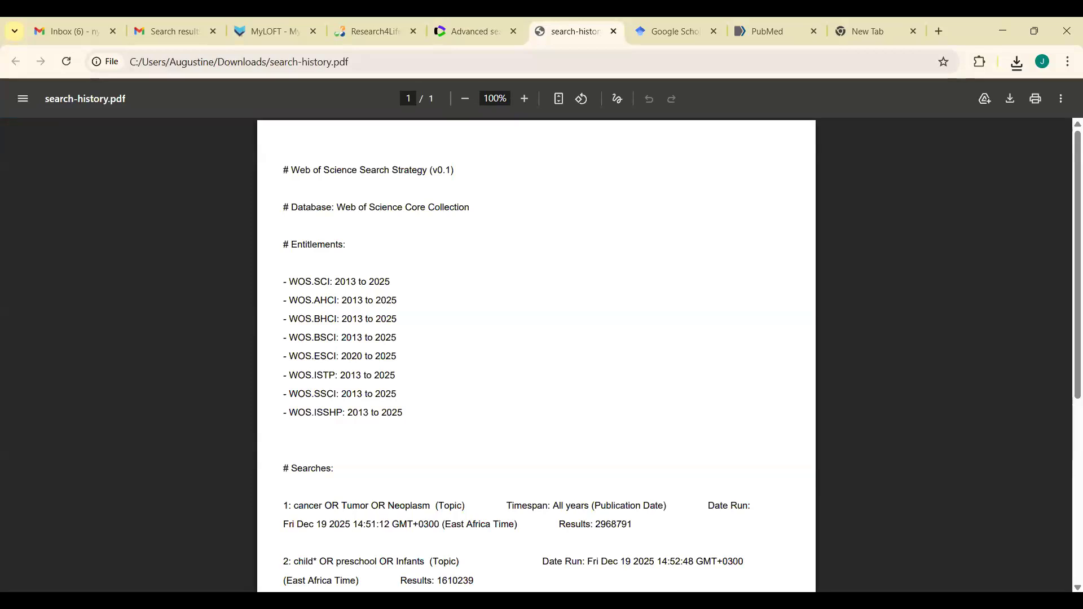
scroll(536, 355, "down", 5)
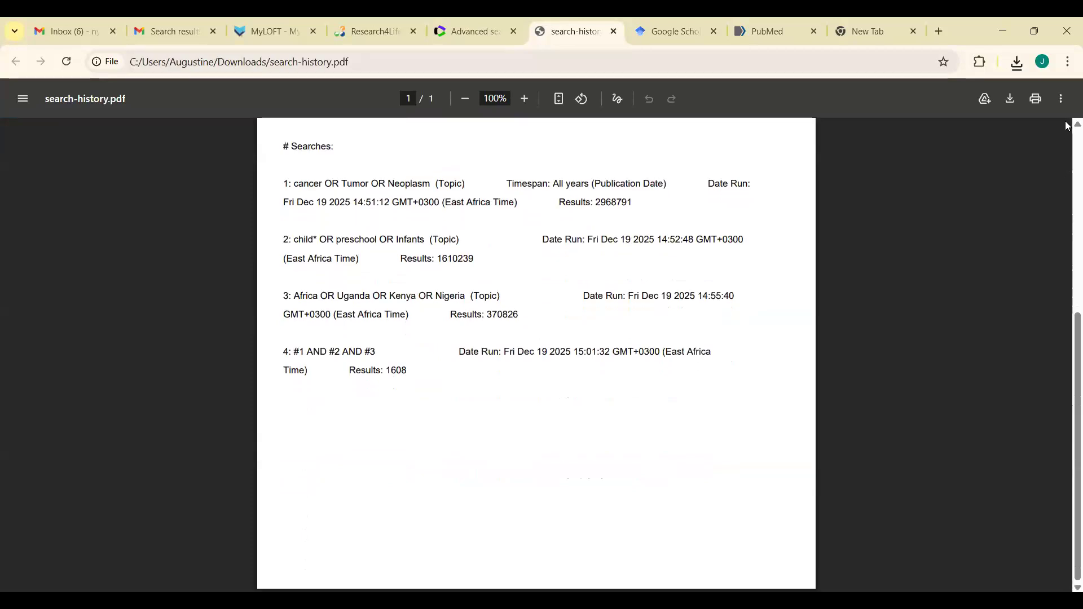
scroll(1067, 125, "up", 3)
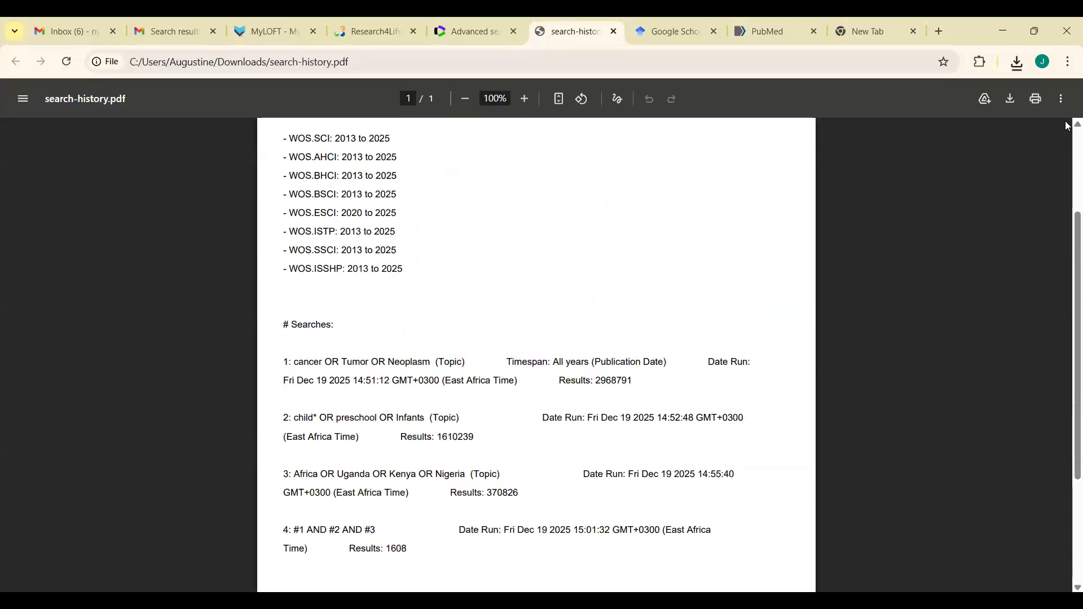